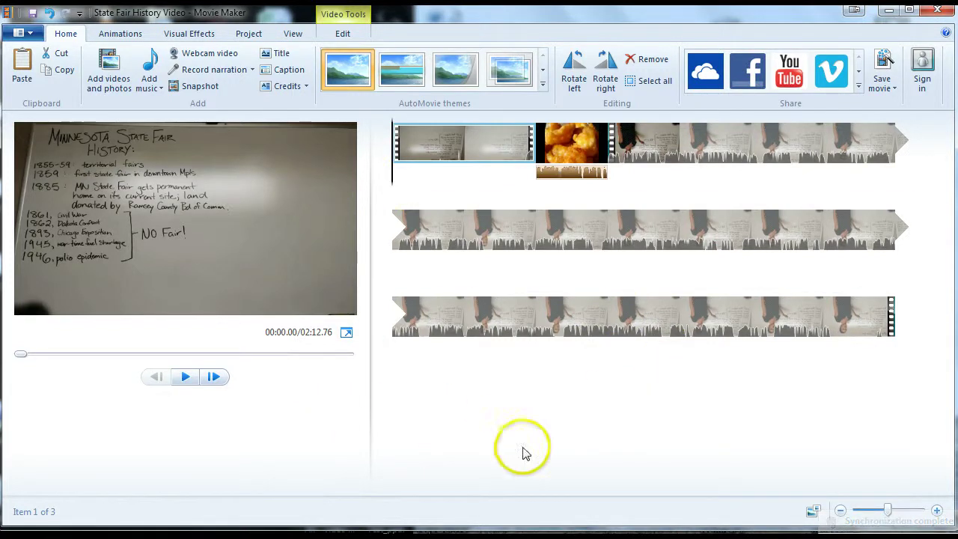
Open video-graphics-ppt.pptx from the State Fair History Video folder, then close the folder window.
click(724, 309)
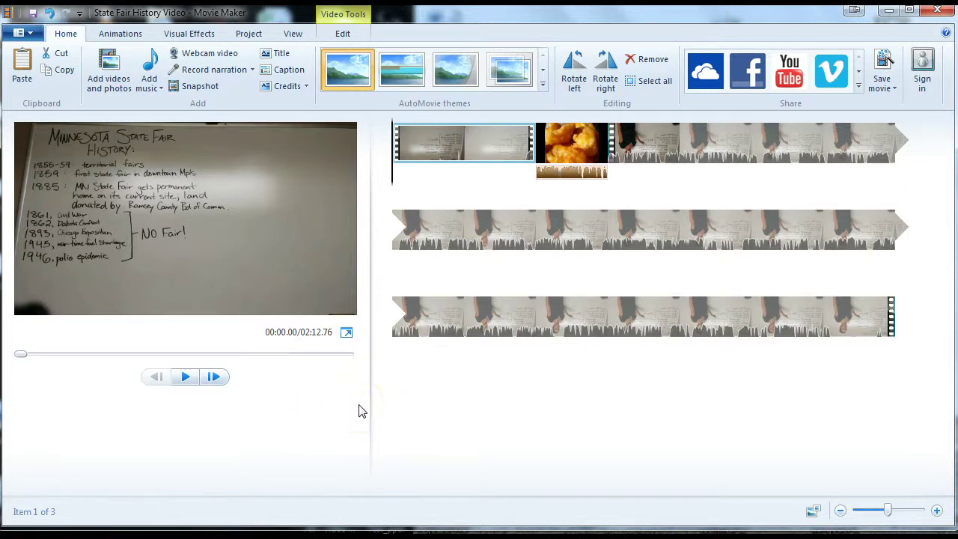
click(293, 445)
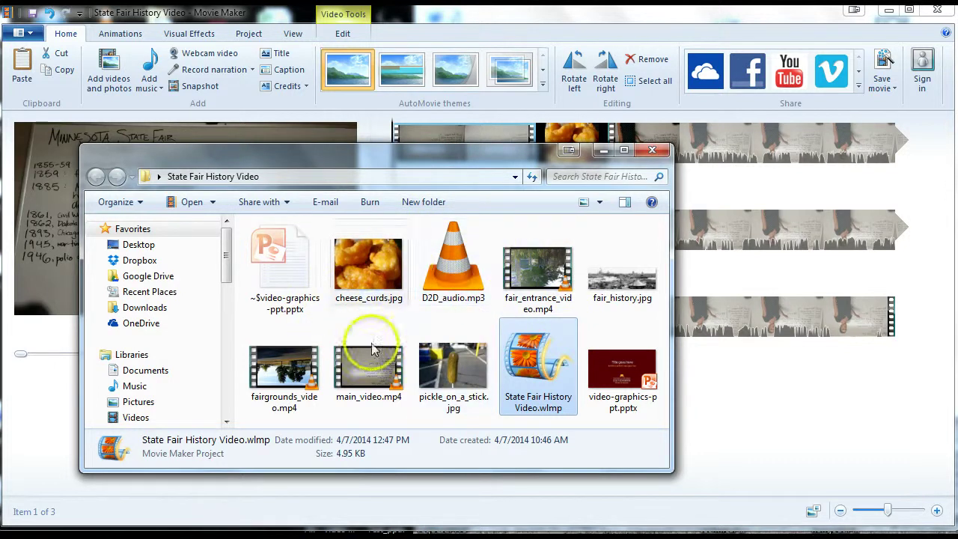
mouse_move(625, 410)
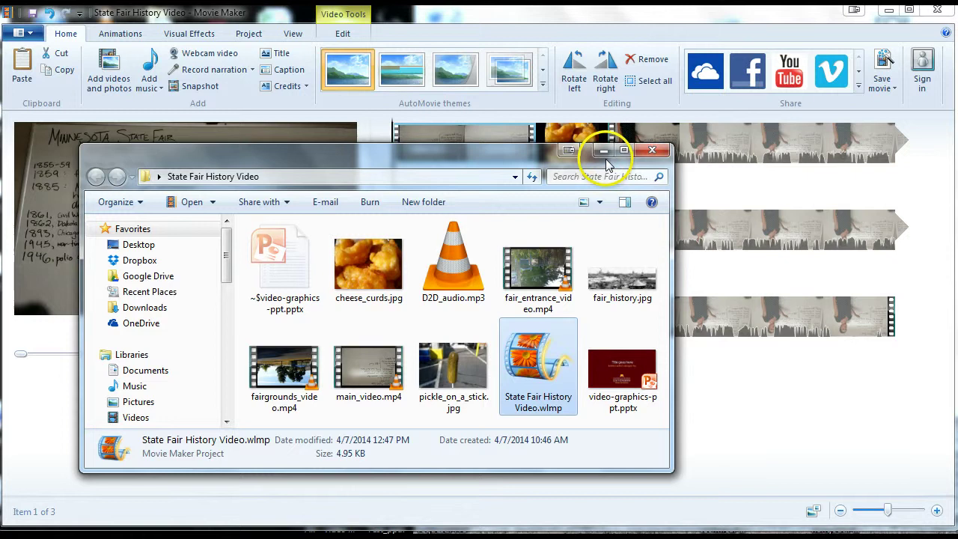
mouse_move(609, 366)
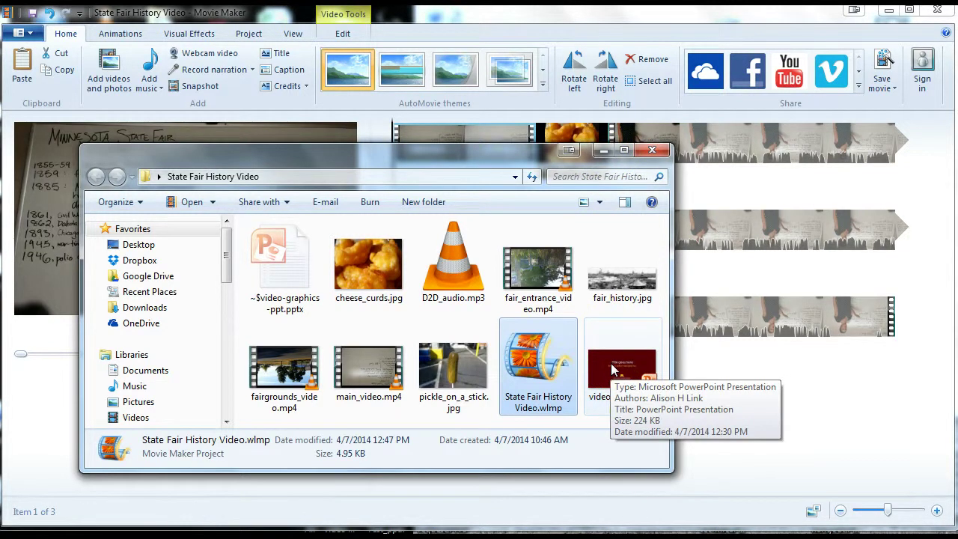
click(610, 360)
drag(610, 360, 618, 374)
click(603, 149)
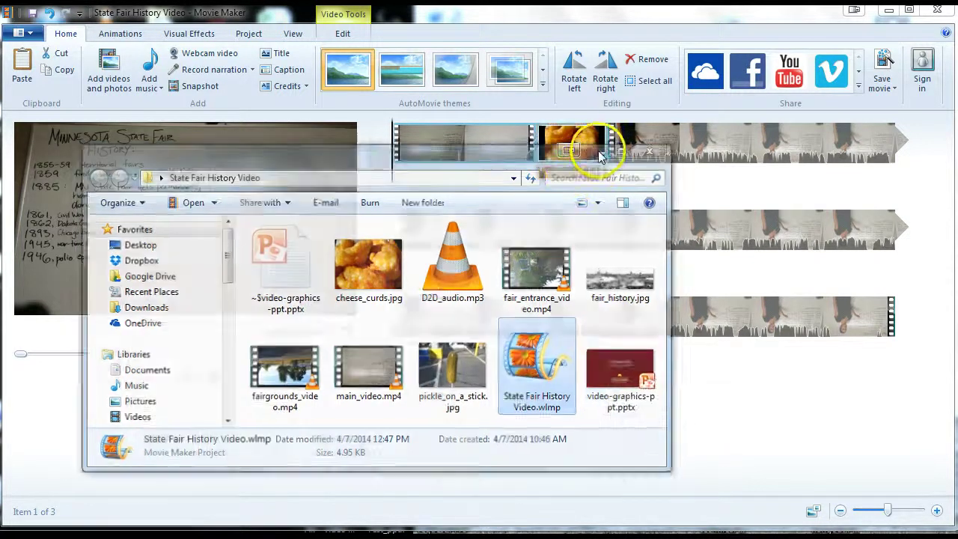
click(252, 131)
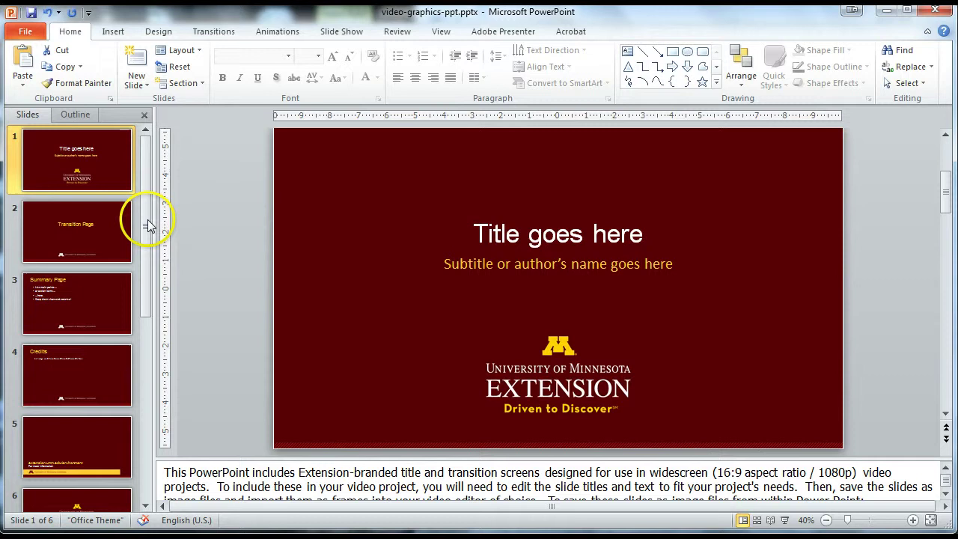
Replace the 'Title goes here' placeholder title with 'Minnesota State Fair'.
click(150, 321)
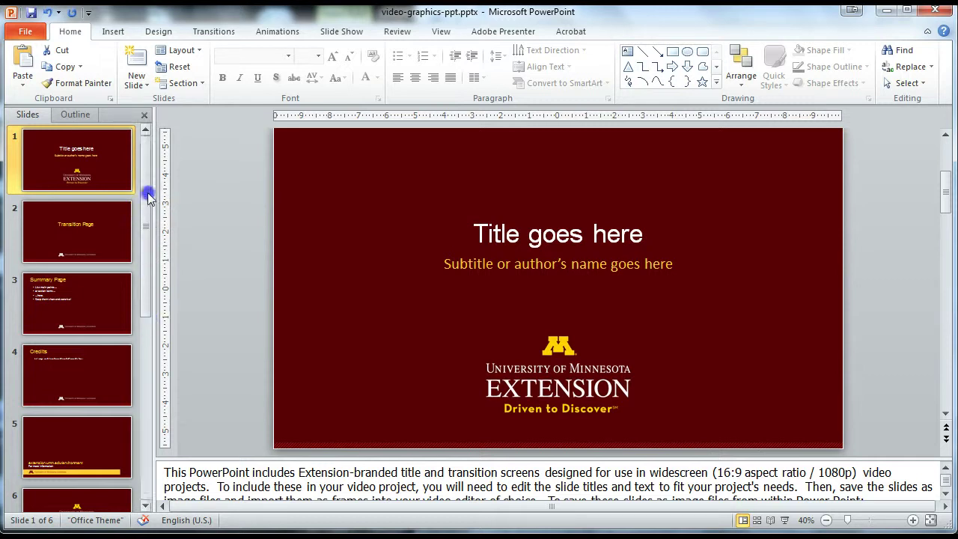
click(557, 236)
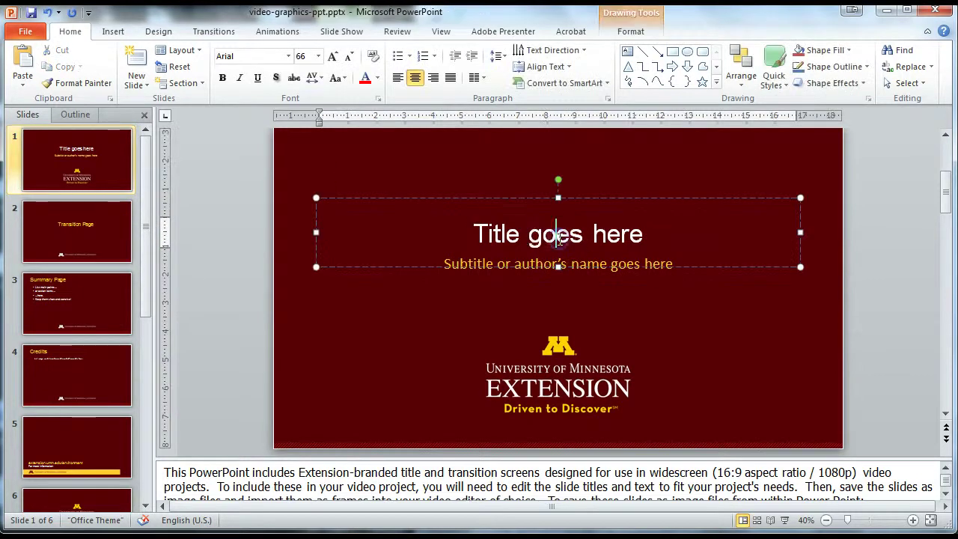
click(473, 232)
drag(513, 232, 635, 237)
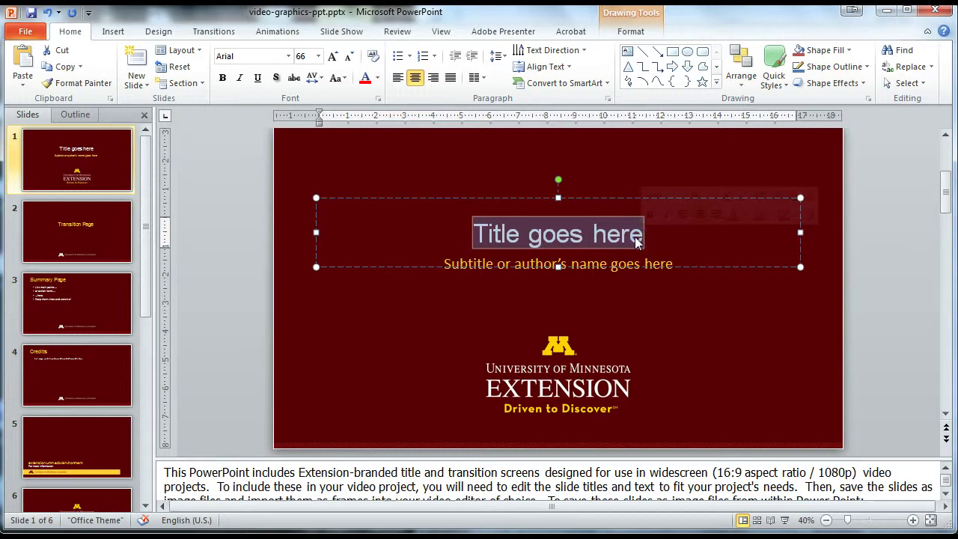
text(Minnesota )
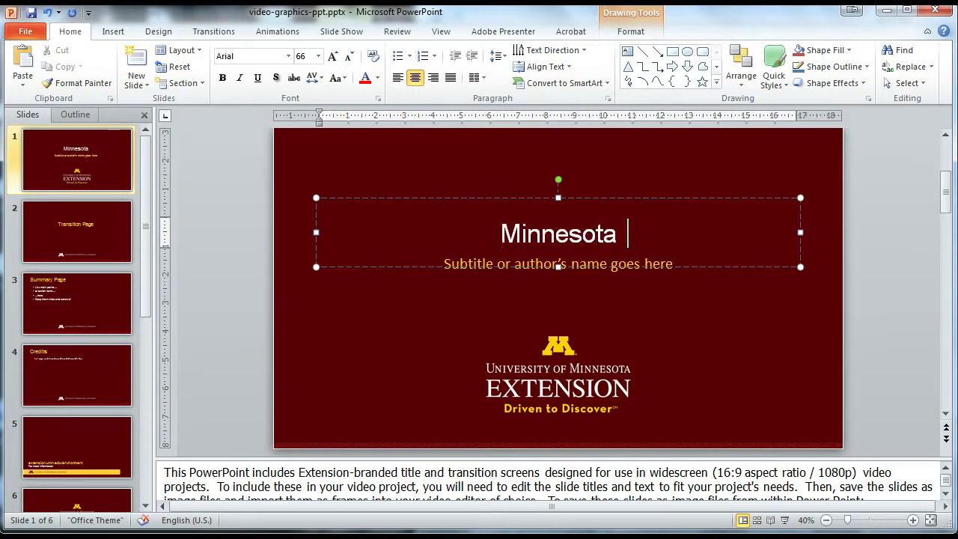
text(State Fa)
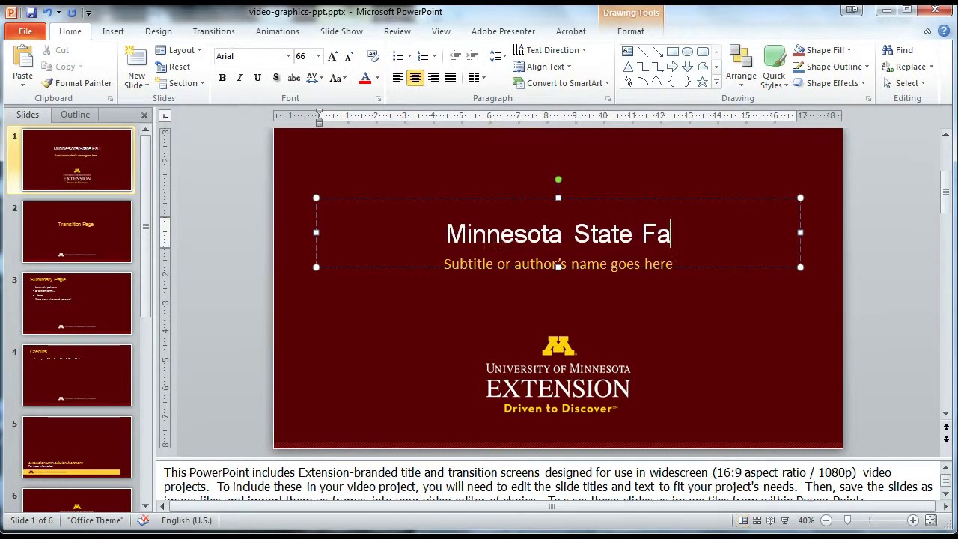
text(ir)
Replace the subtitle placeholder with 'Through the Ages'.
click(633, 268)
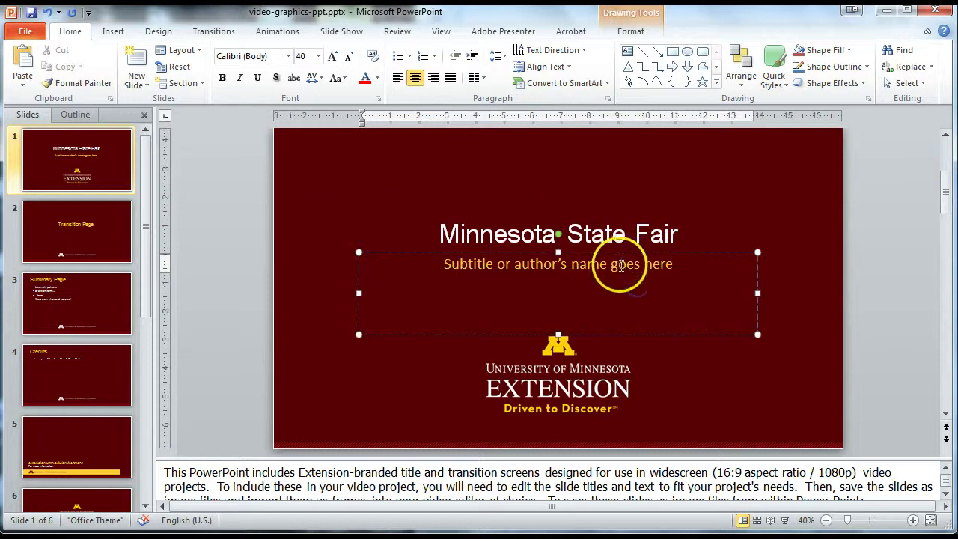
drag(671, 263, 466, 267)
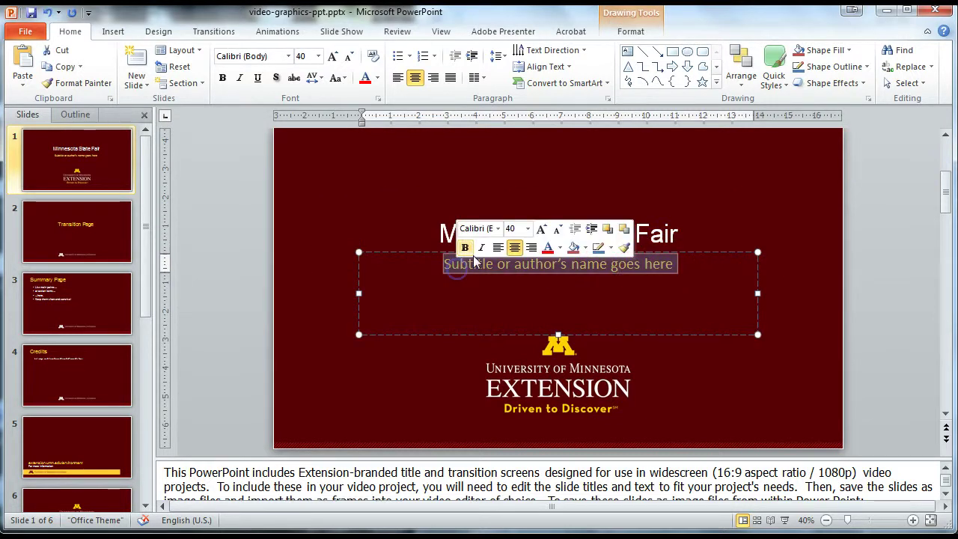
key(BackSpace)
text(Through the )
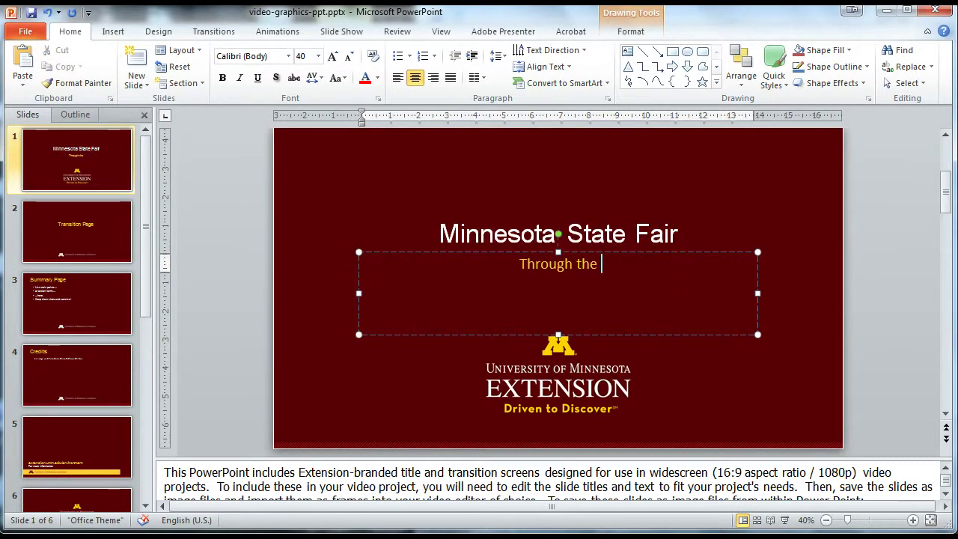
text(Ages)
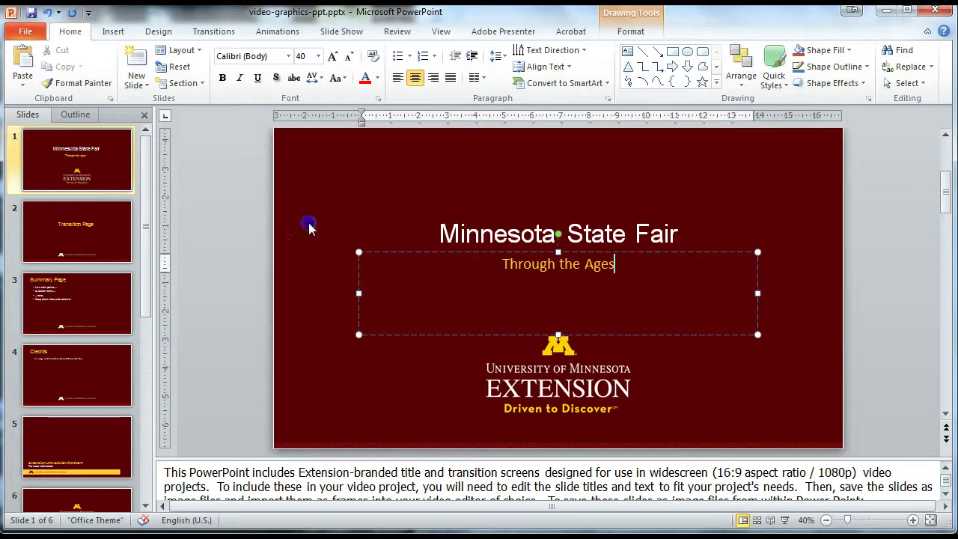
click(309, 224)
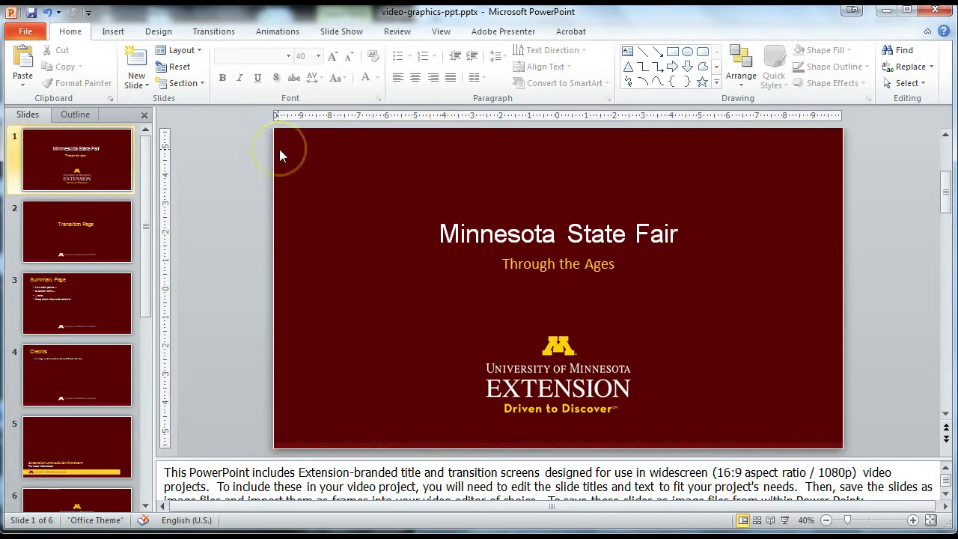
Select slide 1 in the slide list.
click(30, 36)
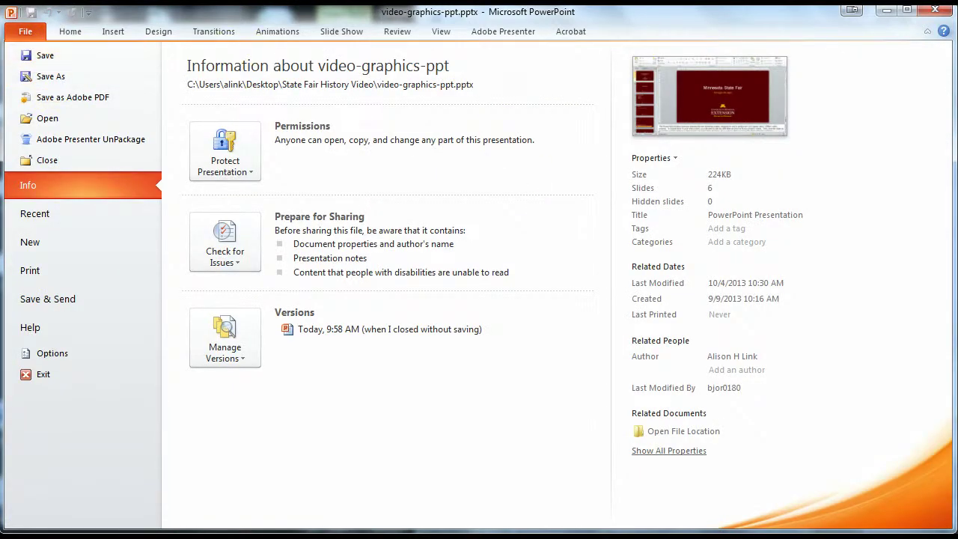
click(13, 36)
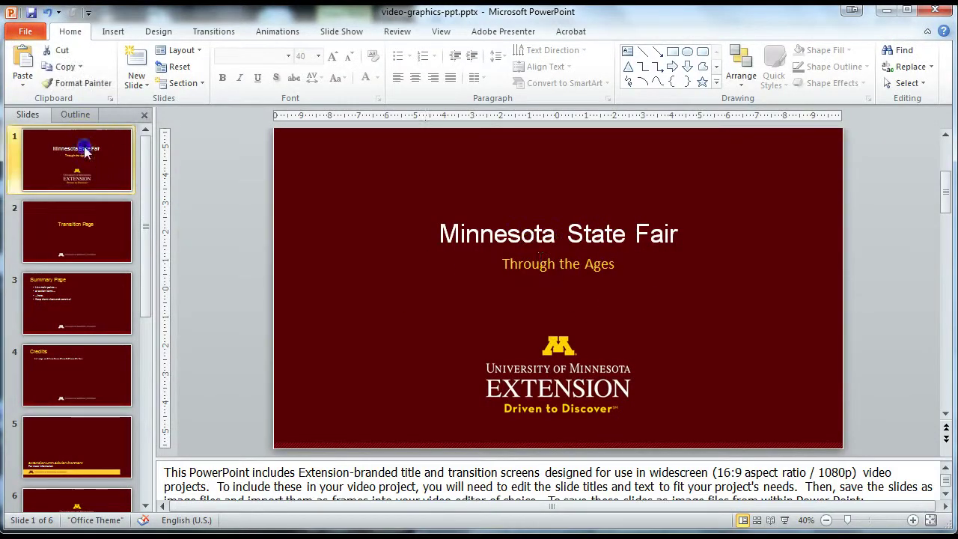
click(90, 171)
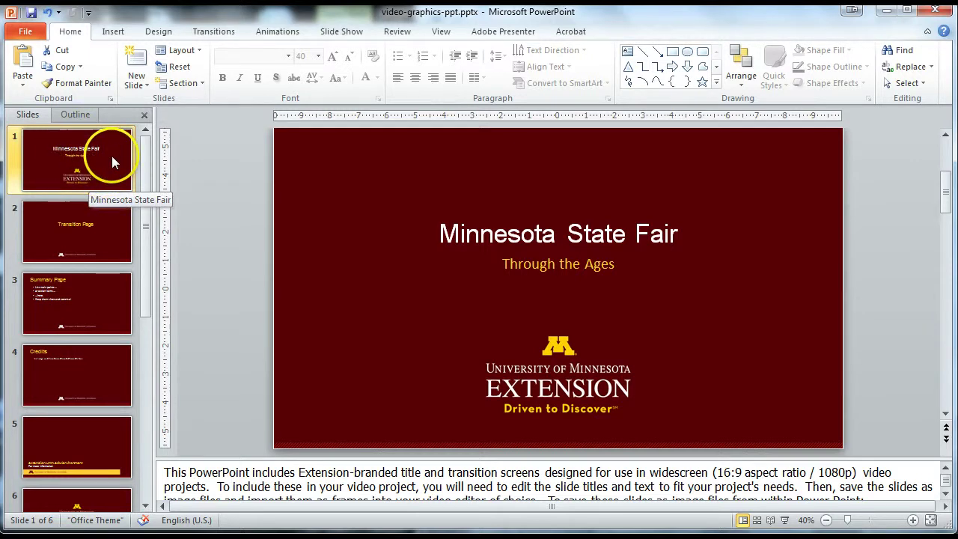
Save the current slide only as a PNG image named 'Title Slide'.
click(25, 31)
click(47, 73)
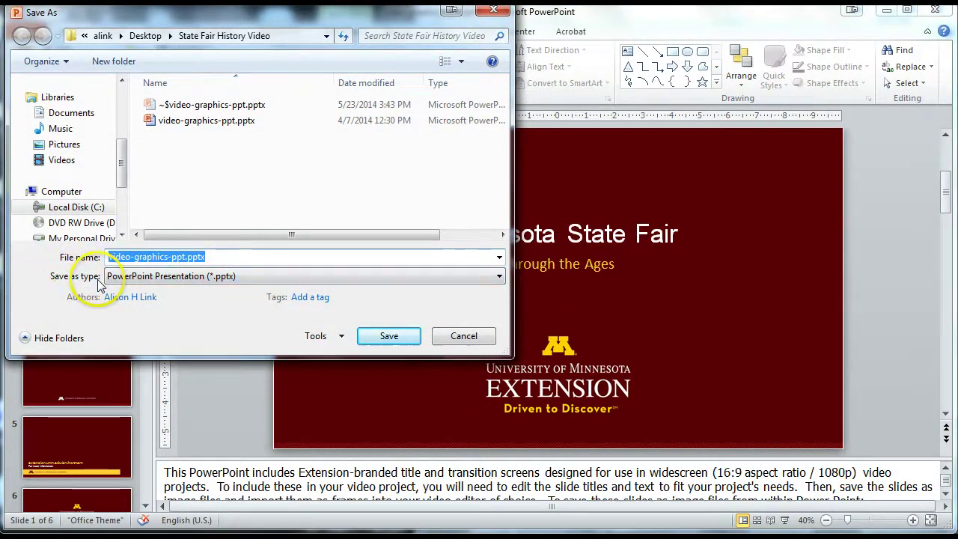
click(182, 277)
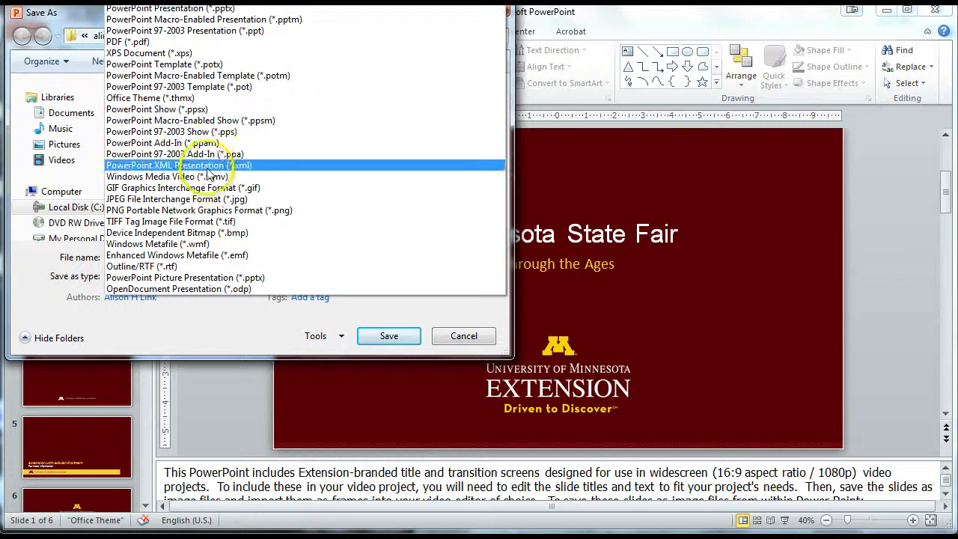
click(204, 211)
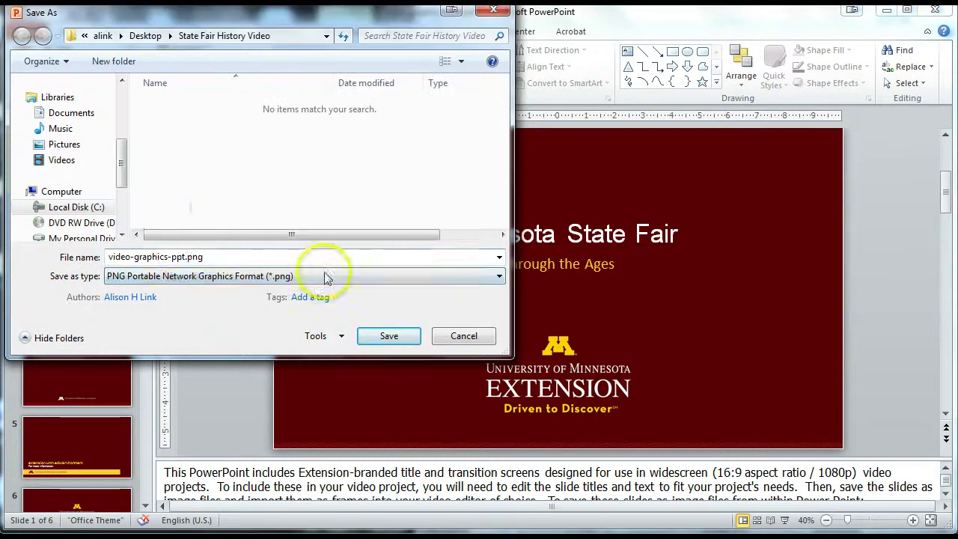
triple_click(177, 256)
click(186, 257)
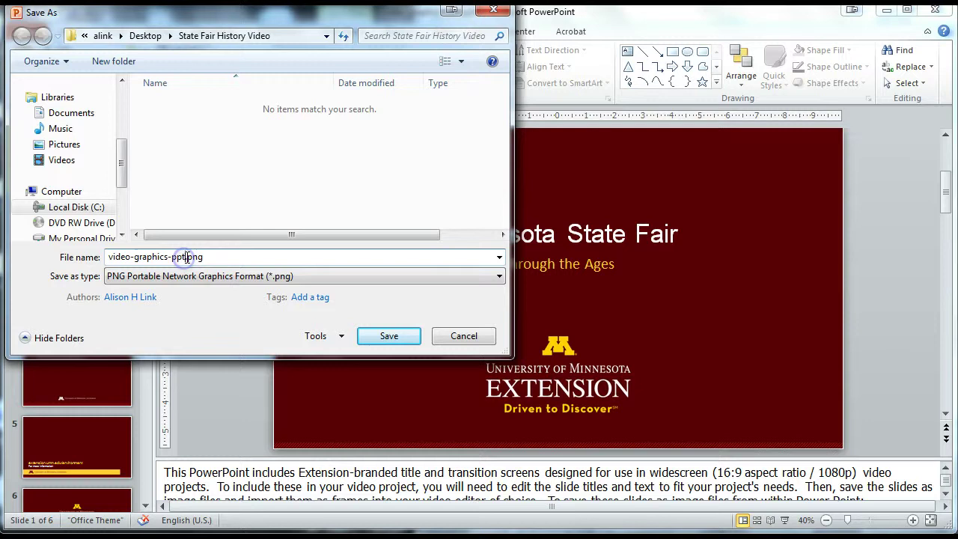
drag(184, 257, 108, 256)
text(t)
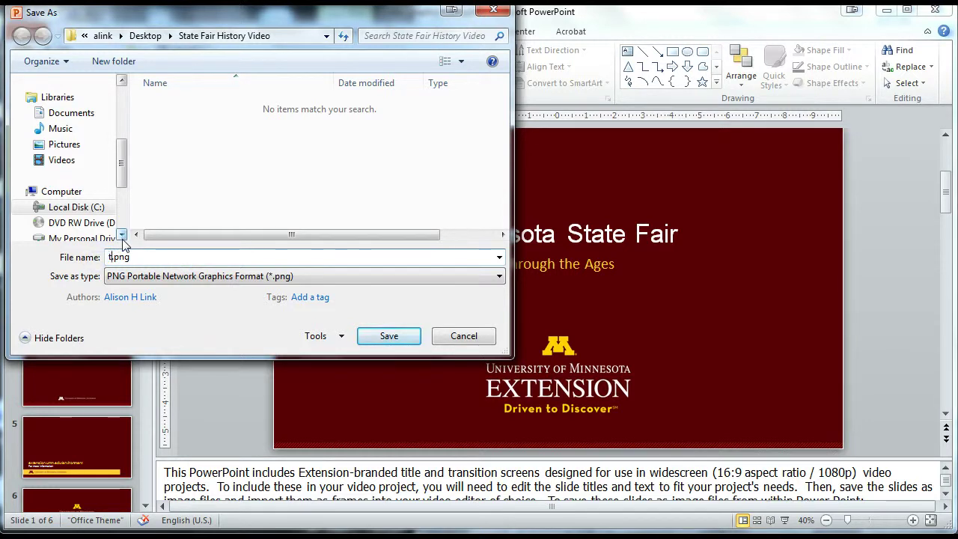
text(Title Slide)
click(392, 337)
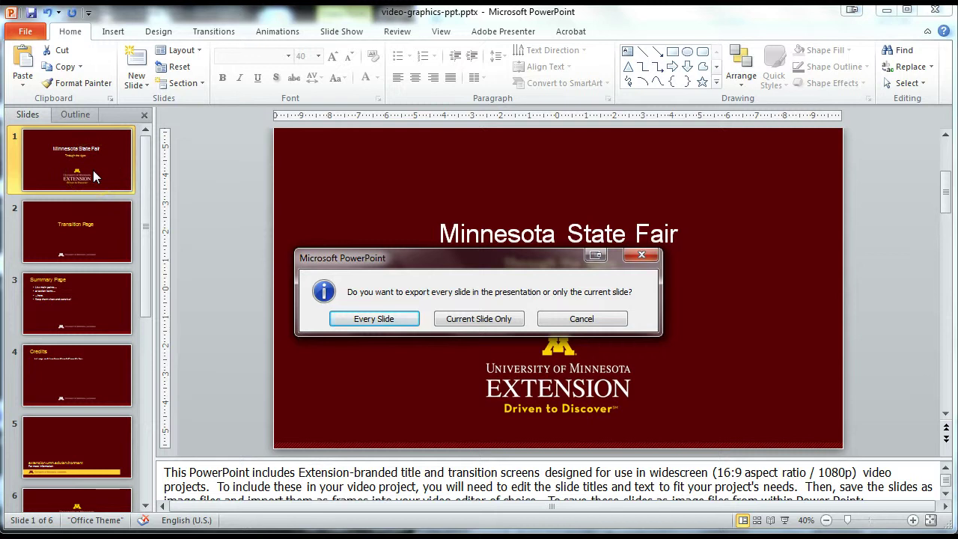
click(478, 319)
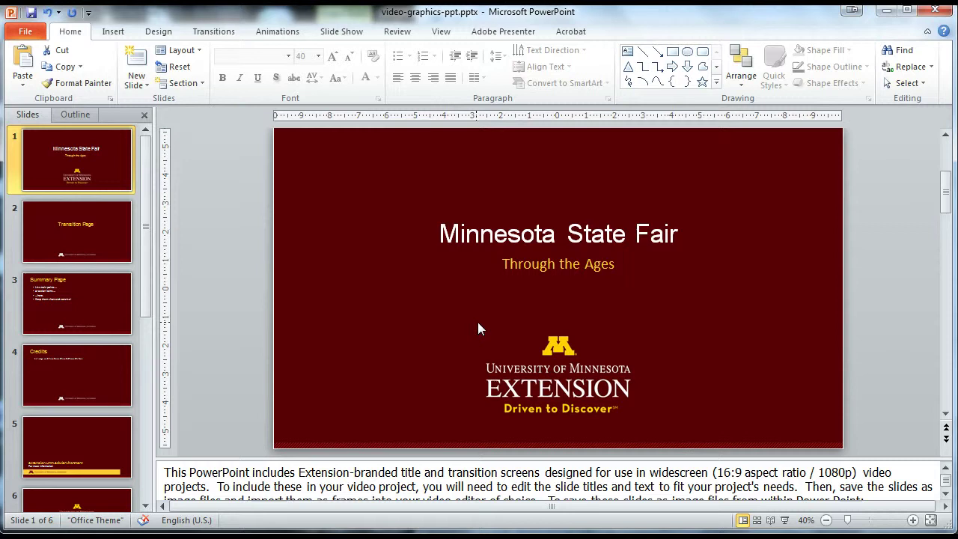
Insert Title Slide.png into the Movie Maker storyboard after the first clip.
click(476, 315)
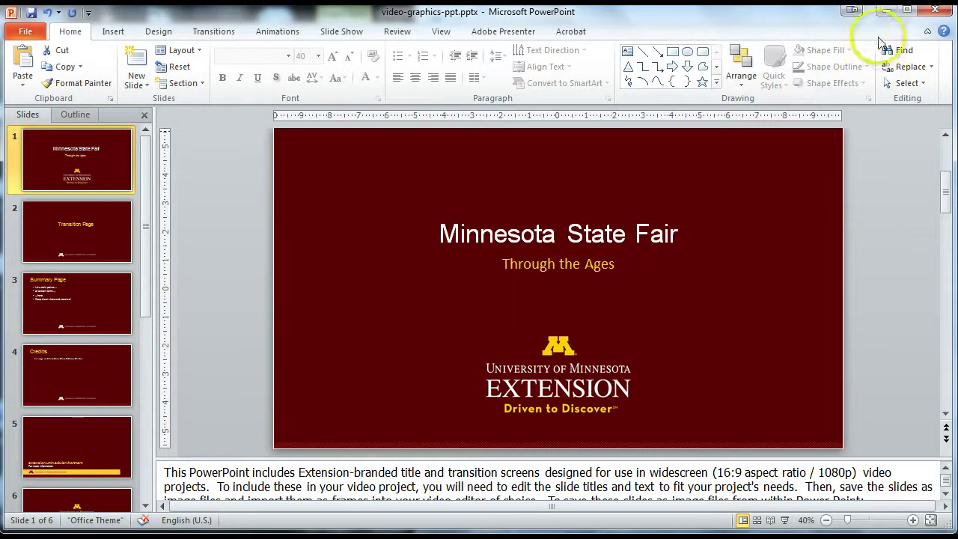
click(885, 10)
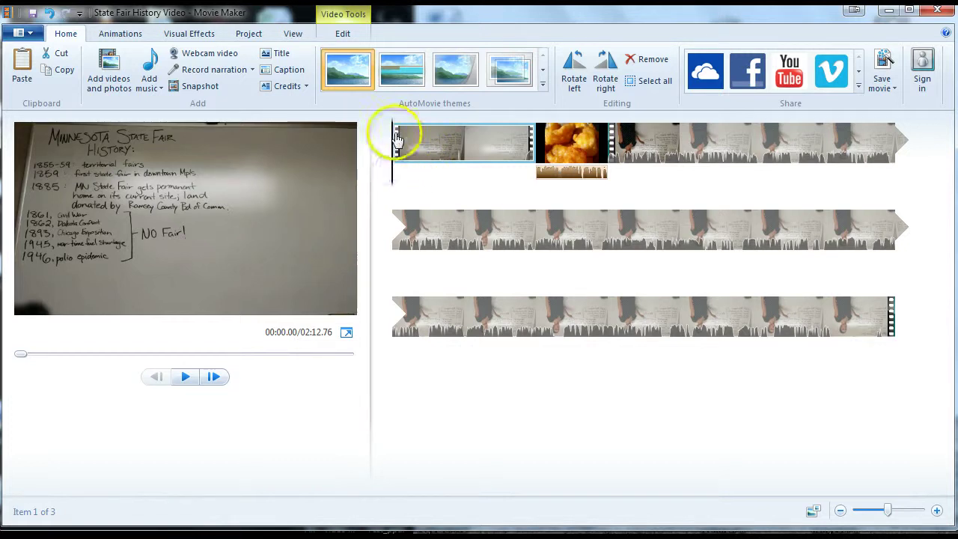
click(393, 136)
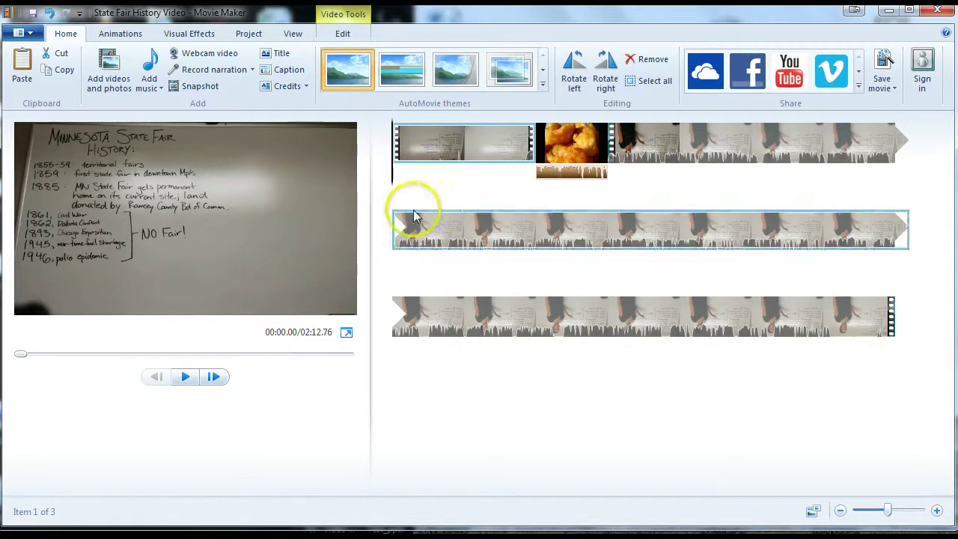
click(109, 64)
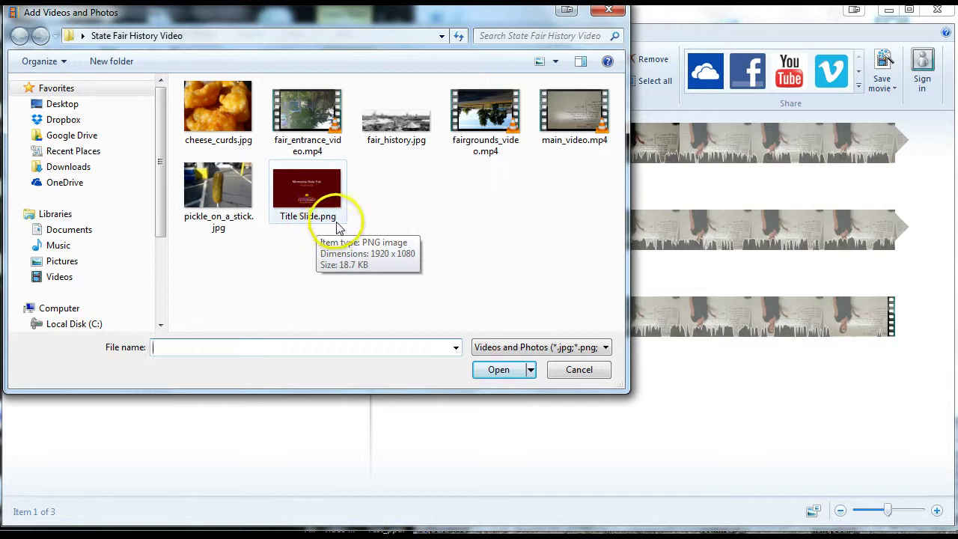
click(331, 214)
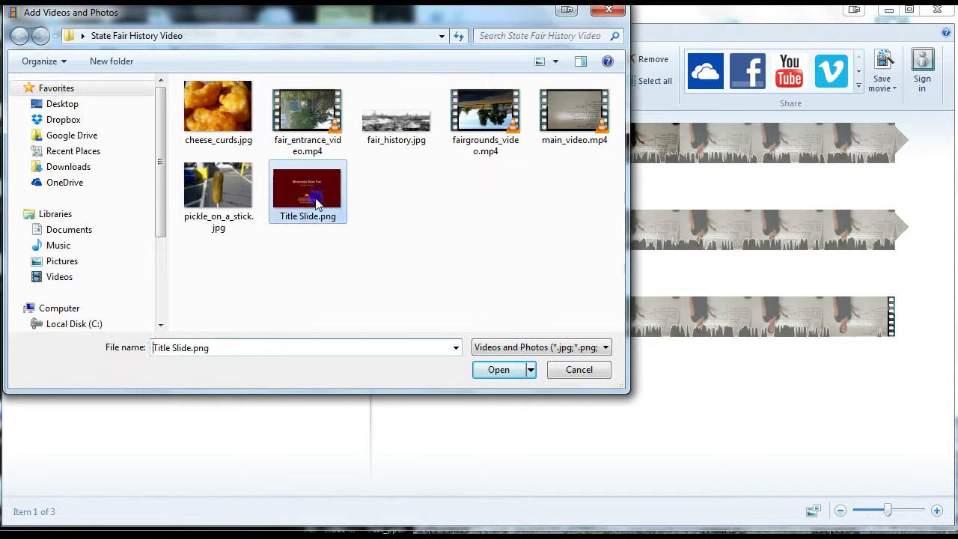
click(494, 369)
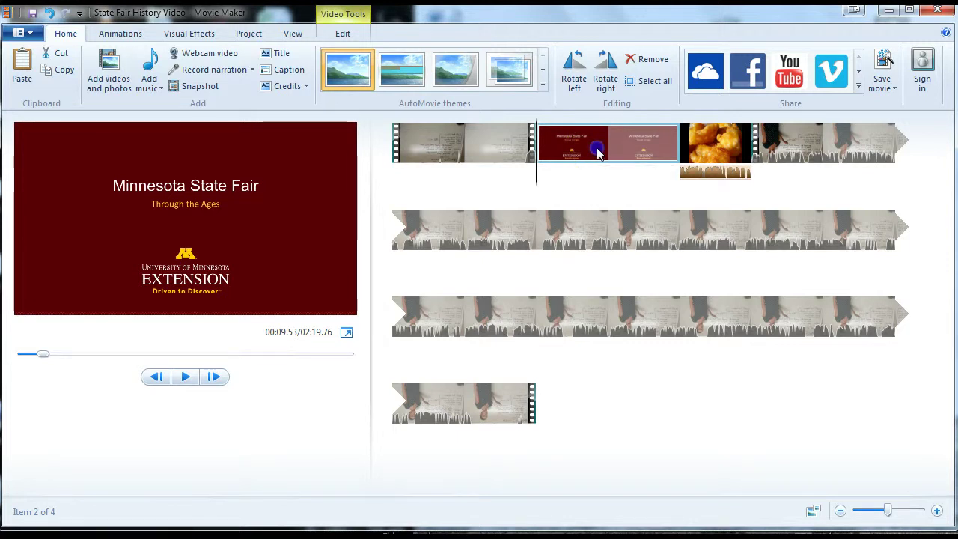
Move the Title Slide clip to the start and change its duration from 7.00 to 5 seconds.
drag(595, 153, 400, 154)
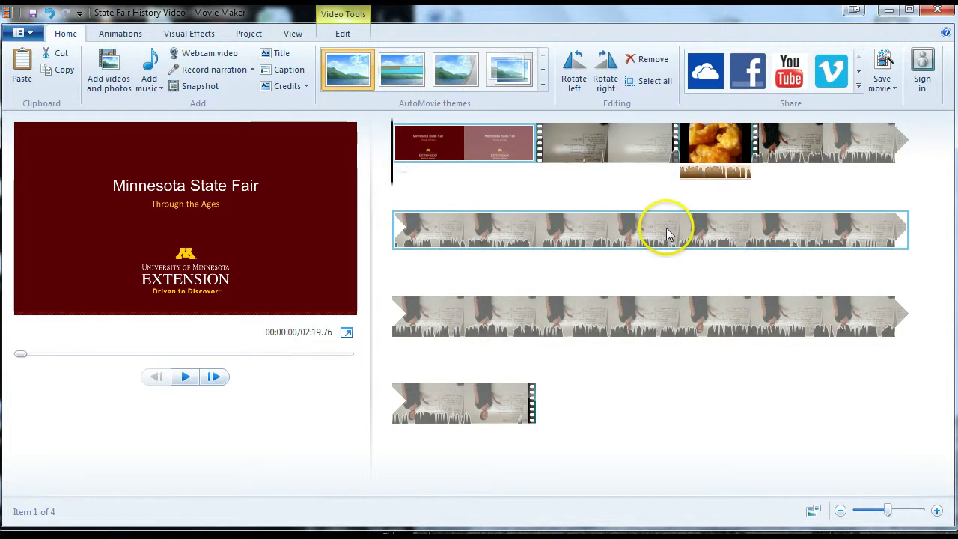
click(343, 33)
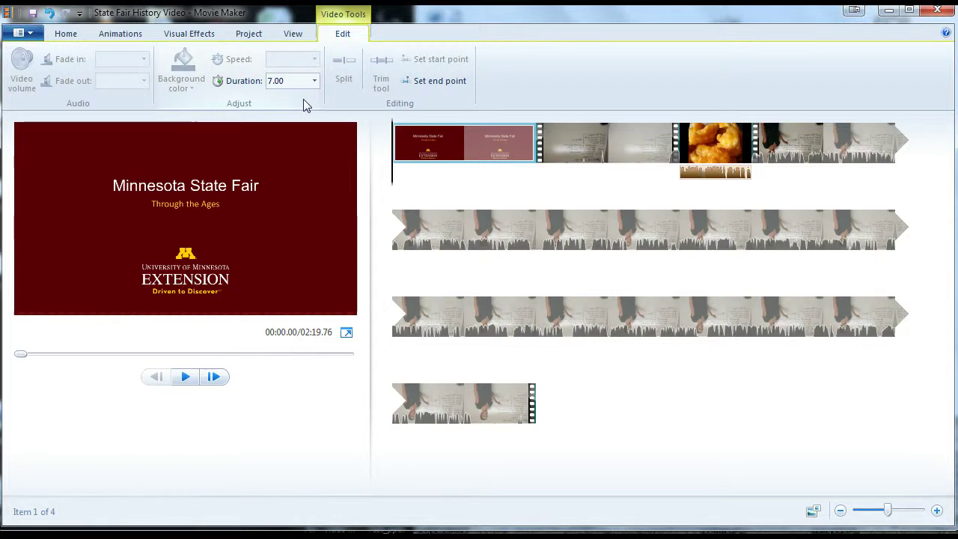
click(292, 80)
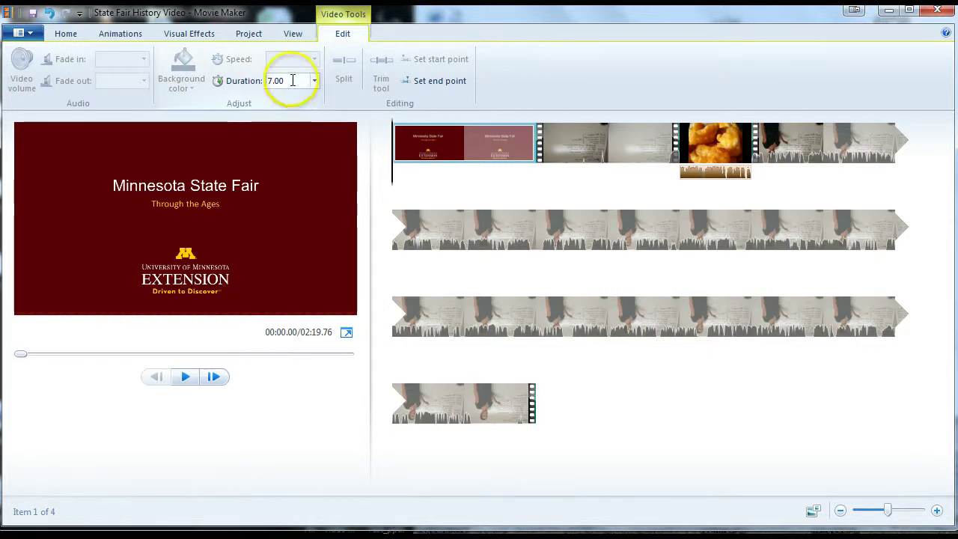
drag(286, 80, 273, 80)
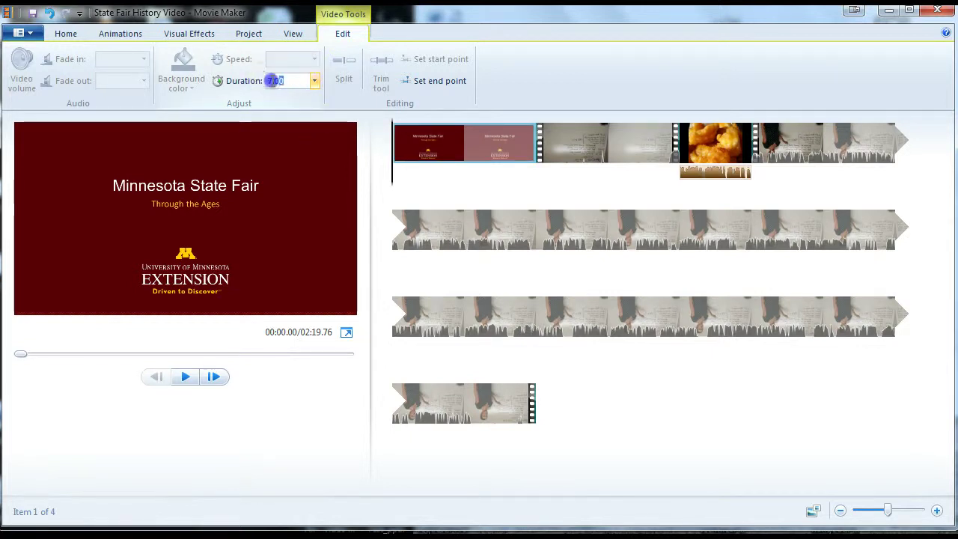
text(5)
key(Return)
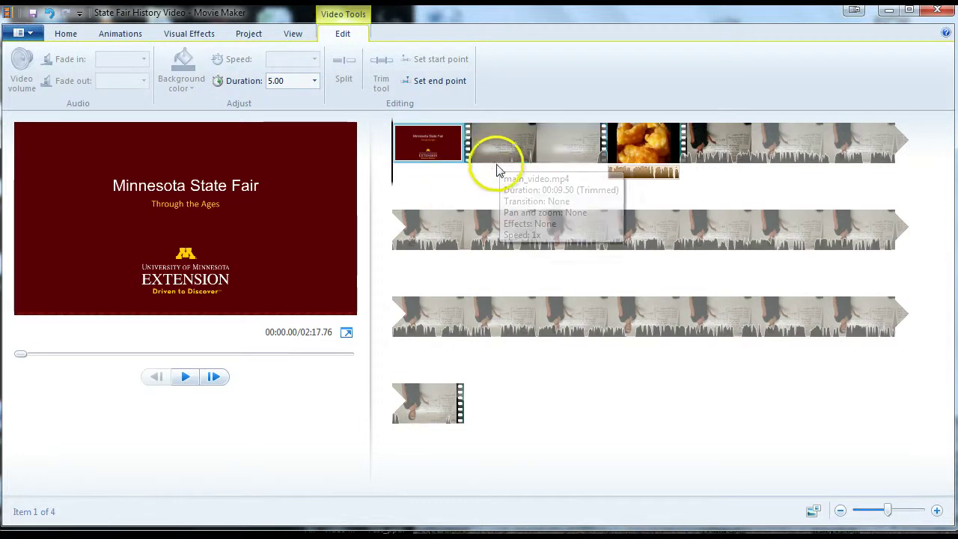
Preview the movie from the beginning, then pause playback.
click(440, 160)
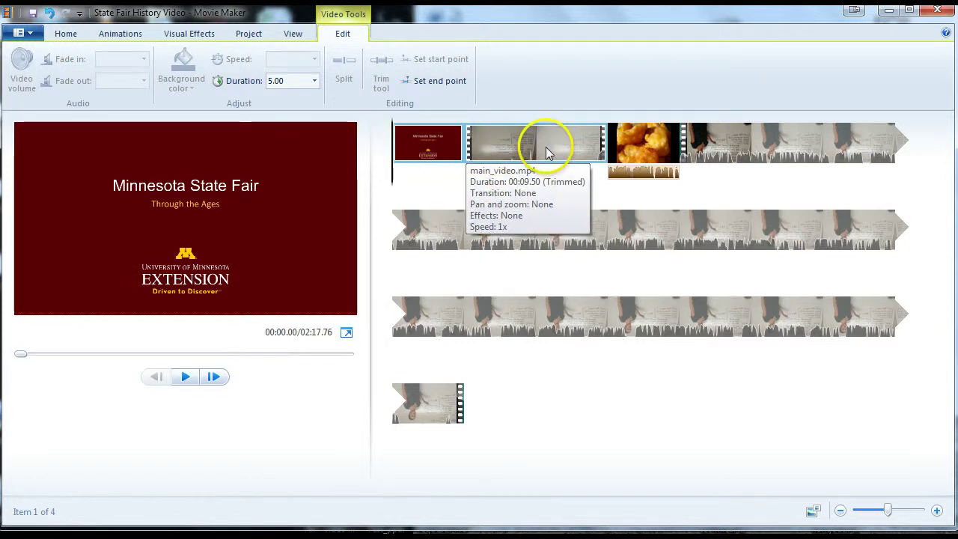
click(186, 377)
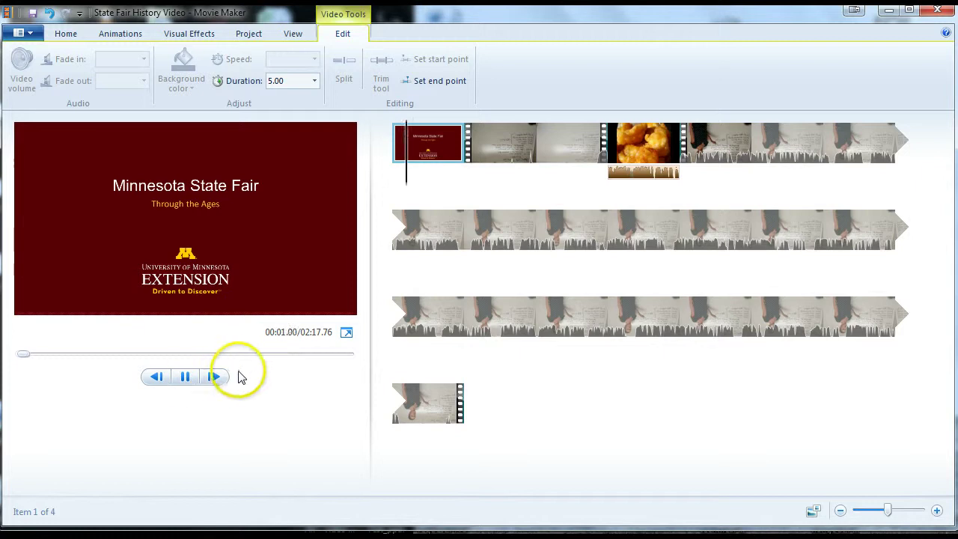
click(187, 382)
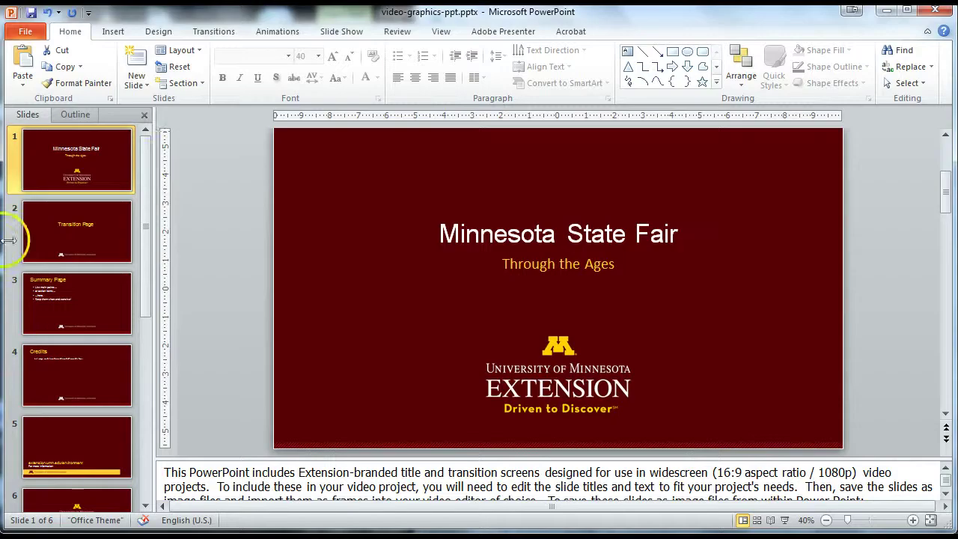
On slide 6, change the copyright year from 2013 to 2014.
click(147, 169)
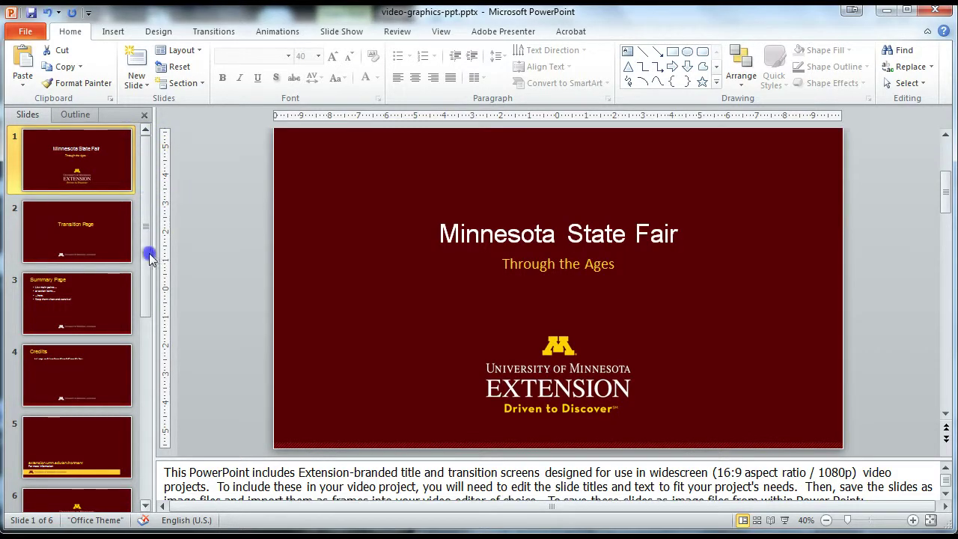
drag(150, 255, 147, 359)
click(60, 462)
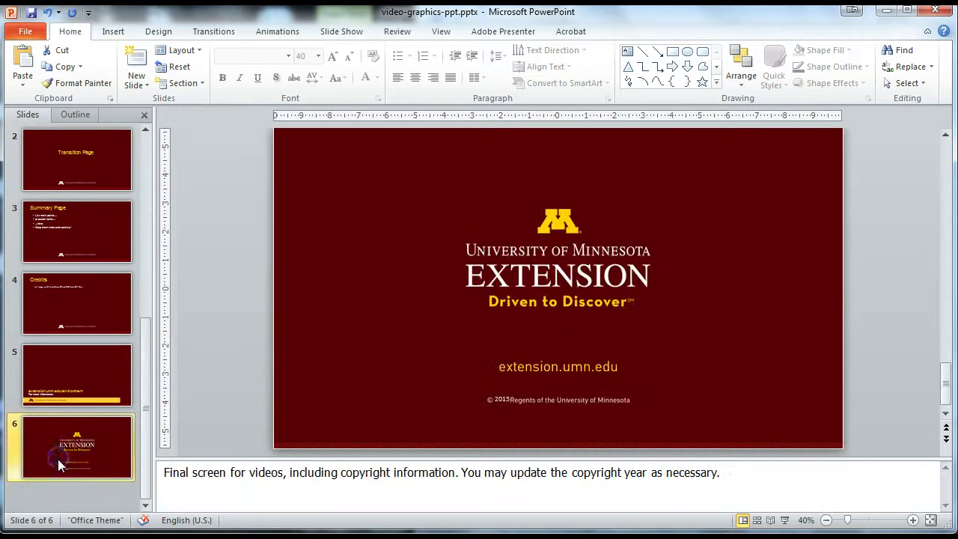
click(506, 399)
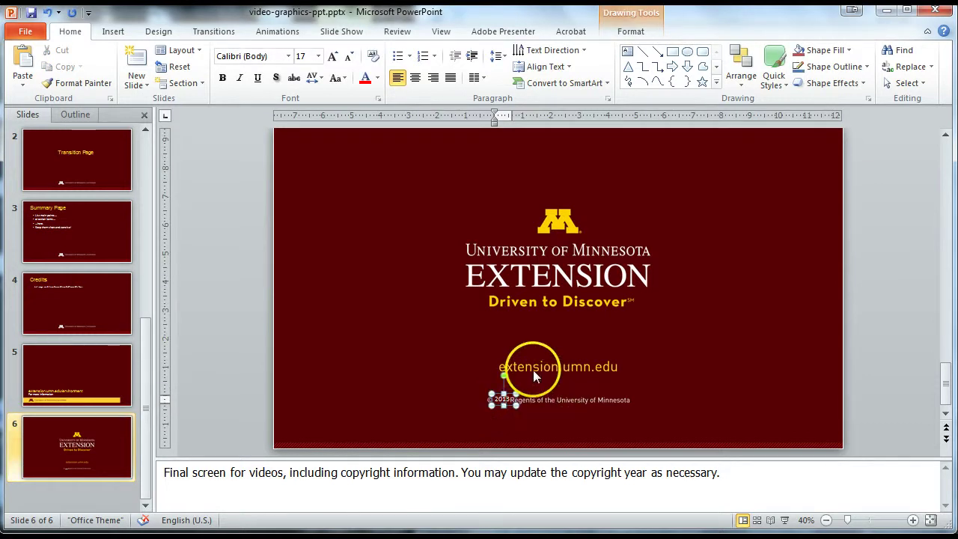
key(BackSpace)
click(394, 359)
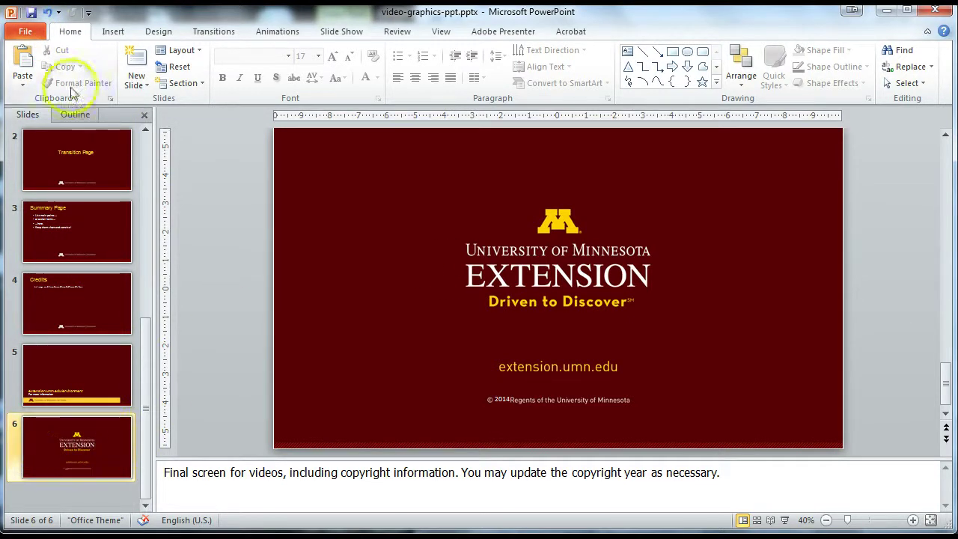
click(28, 33)
Export only the current copyright slide as a PNG named Closing Slide.png.
click(39, 77)
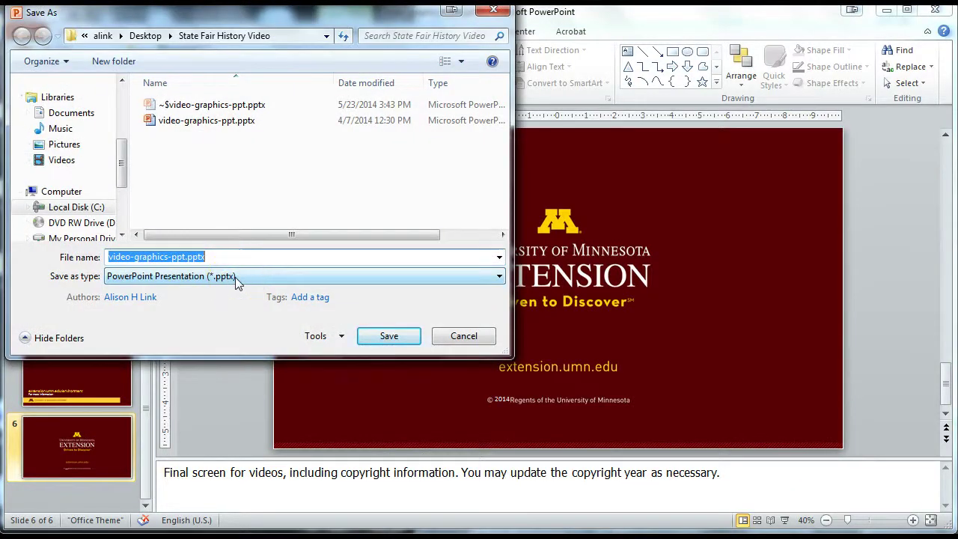
click(235, 276)
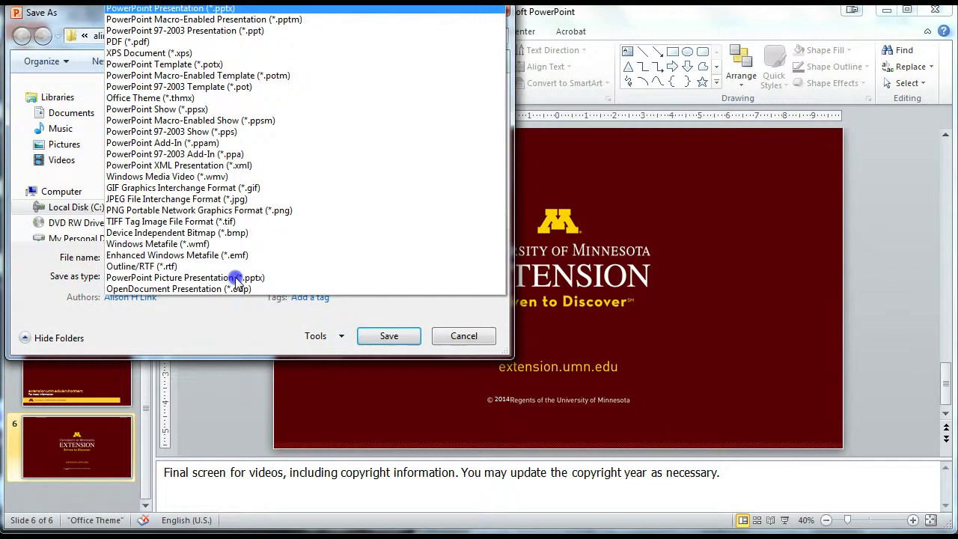
click(188, 210)
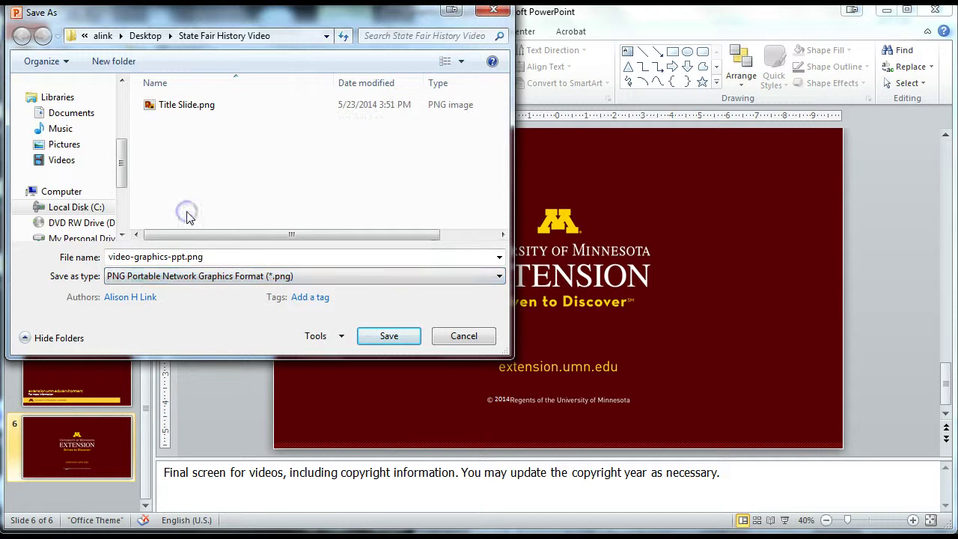
click(157, 257)
drag(184, 257, 90, 256)
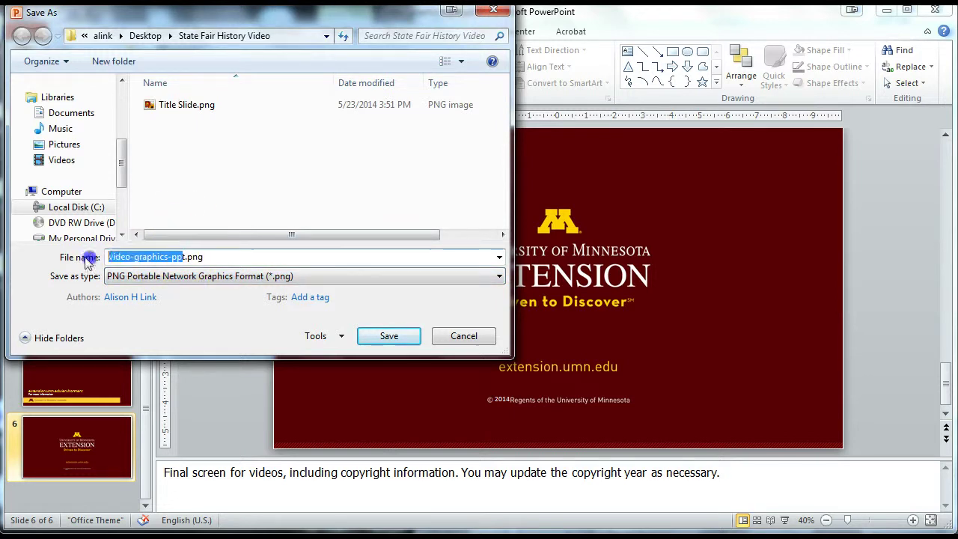
key(BackSpace)
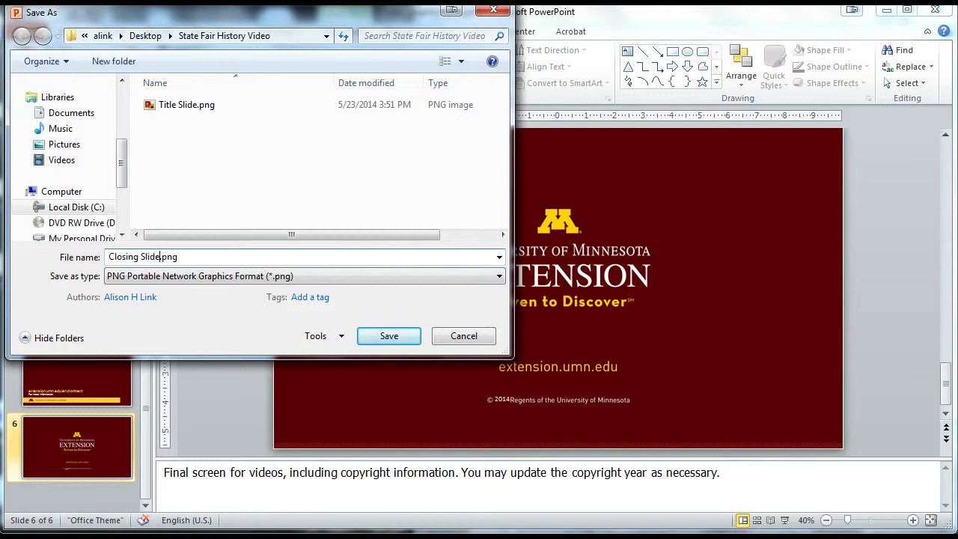
click(404, 335)
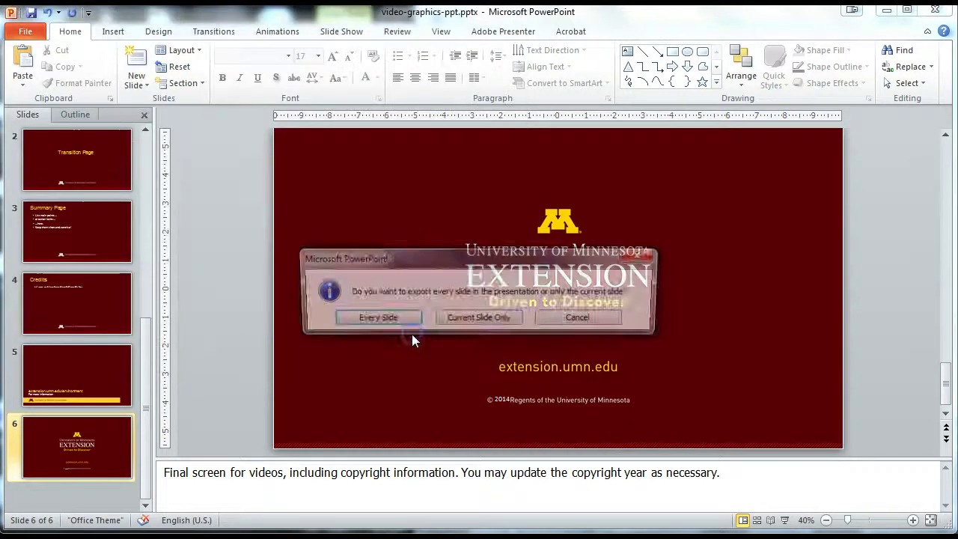
click(467, 326)
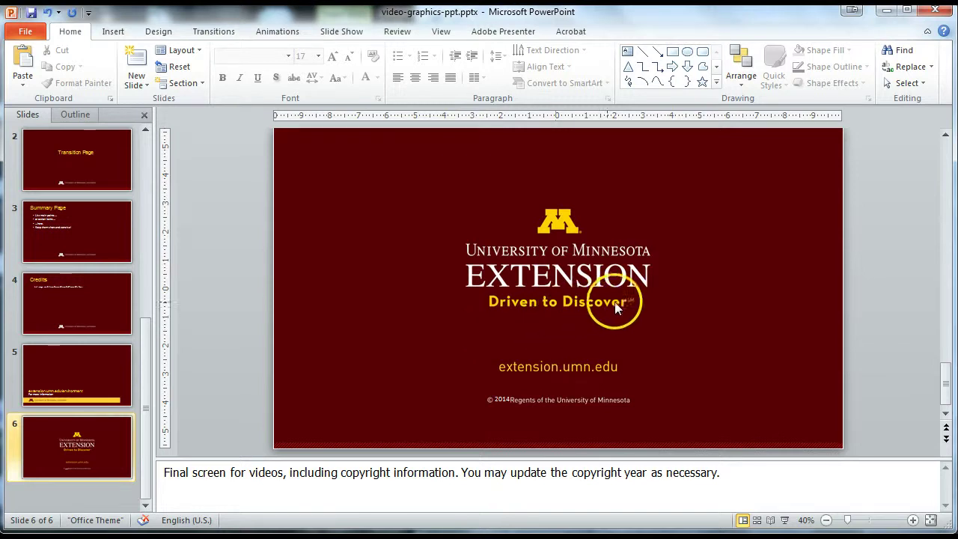
Minimize PowerPoint and select the Minnesota State Fair title clip at the start of the Movie Maker timeline.
click(887, 10)
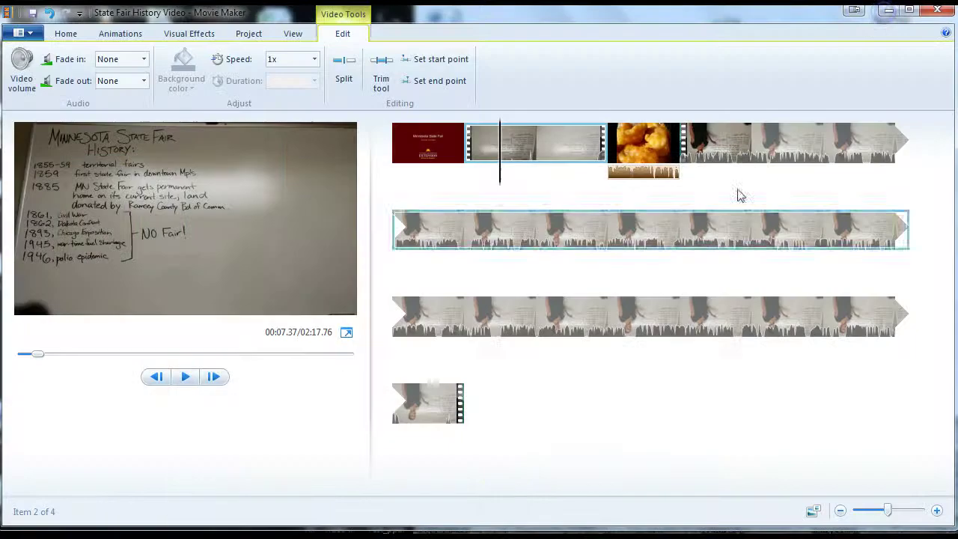
click(460, 415)
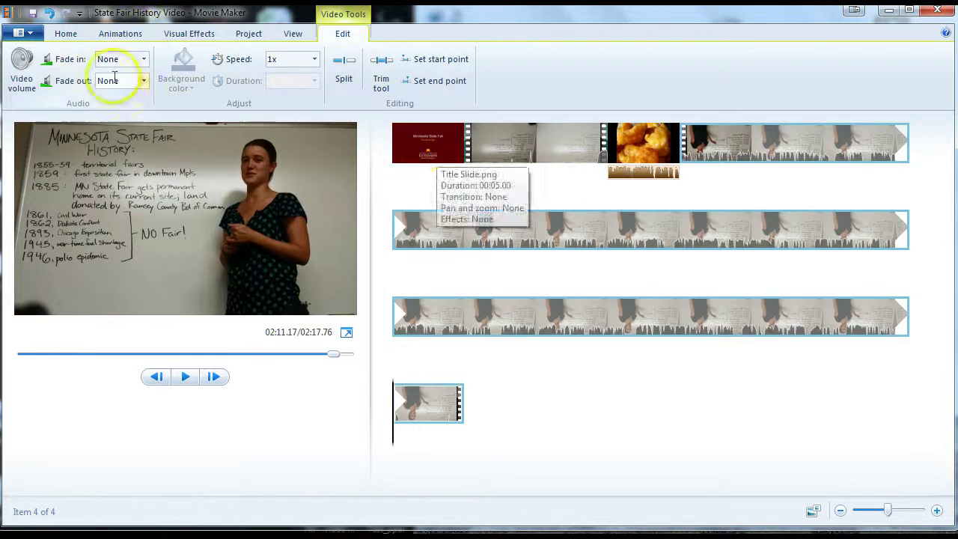
click(66, 34)
click(413, 144)
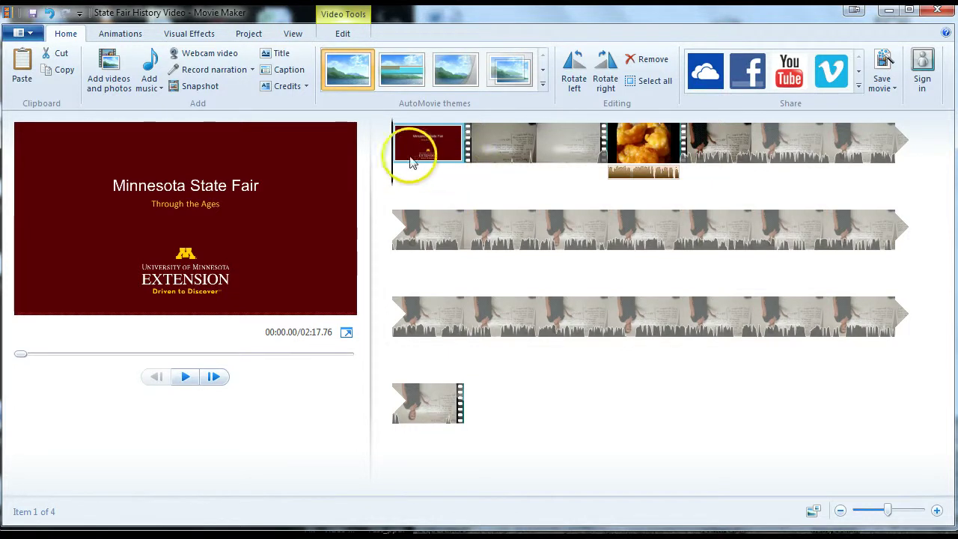
Use Add sound to bring in D2D_audio.mp3 (27.34 s) starting at the movie's beginning.
click(253, 71)
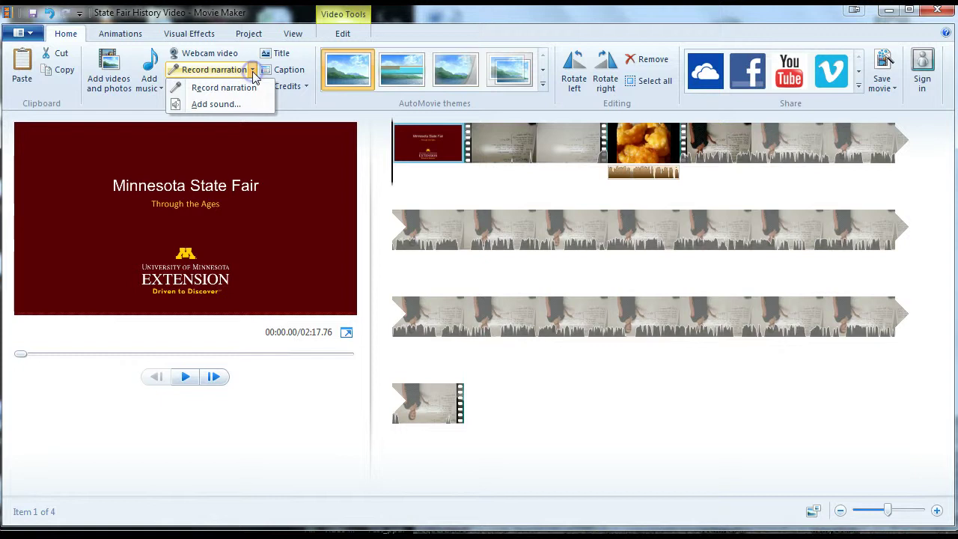
click(233, 106)
click(246, 118)
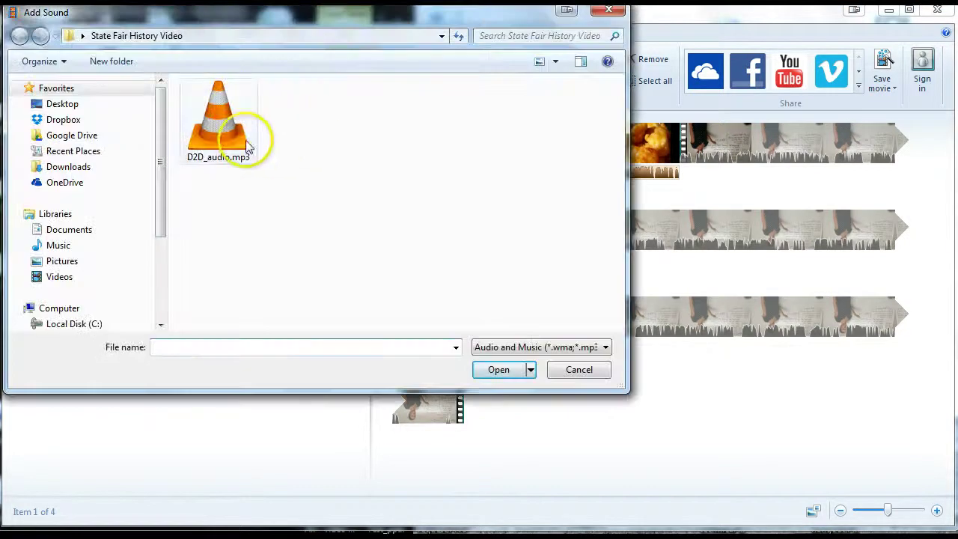
click(223, 187)
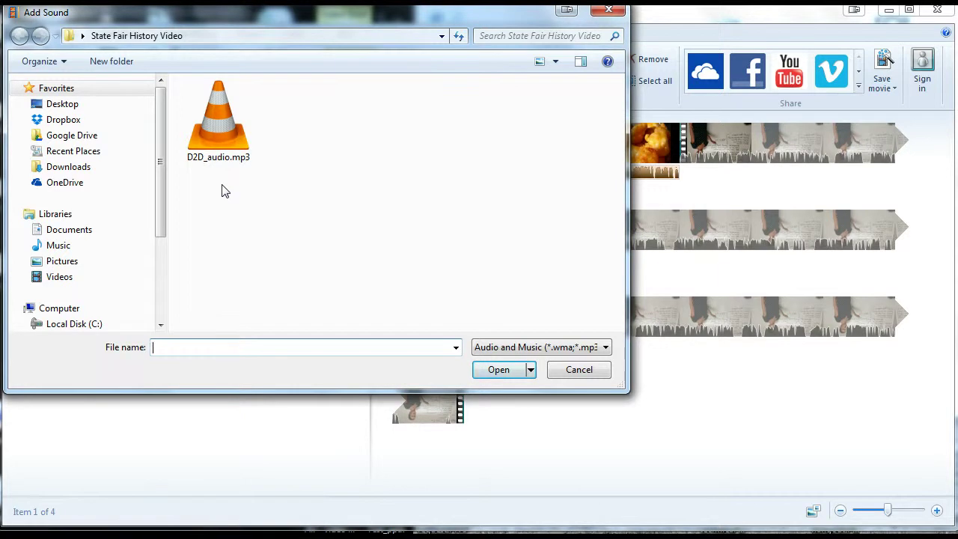
click(189, 158)
click(208, 175)
click(219, 175)
click(217, 154)
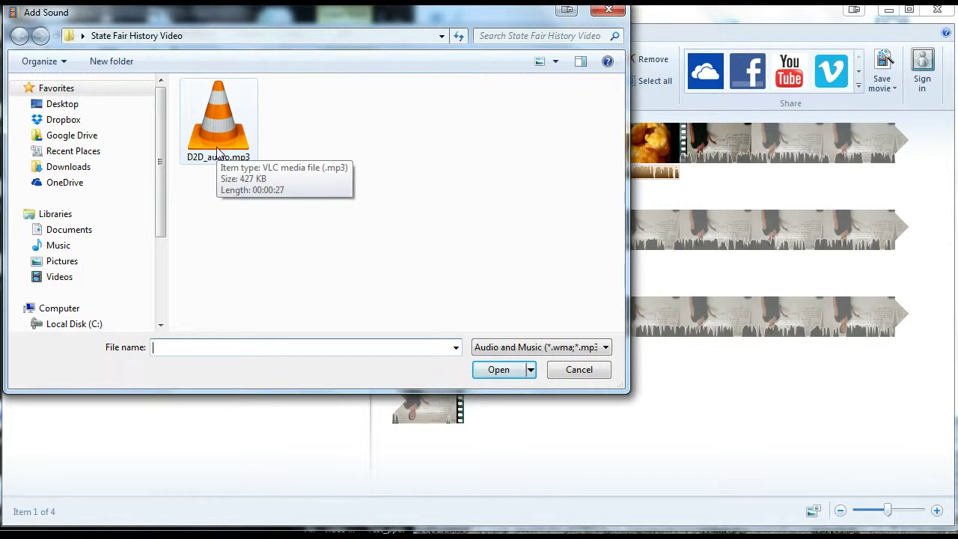
click(218, 149)
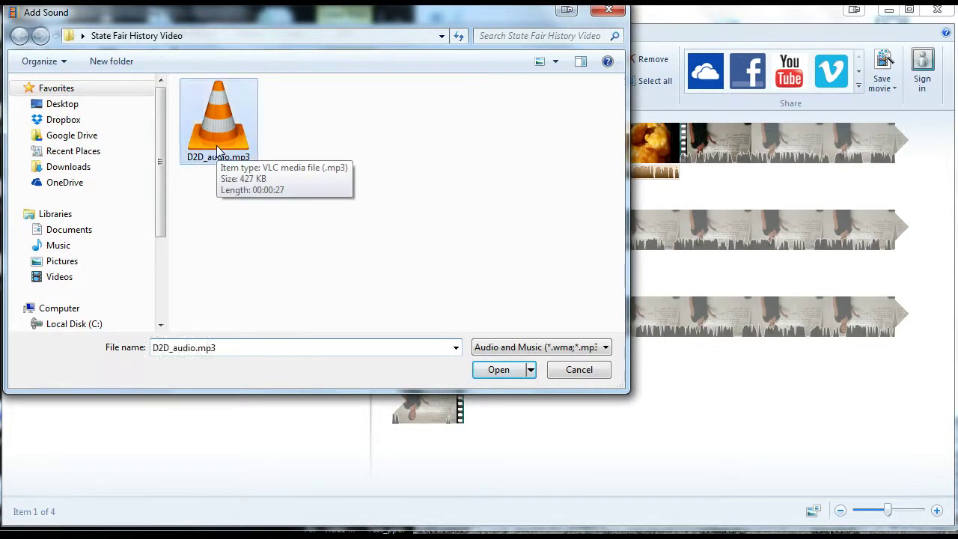
click(499, 374)
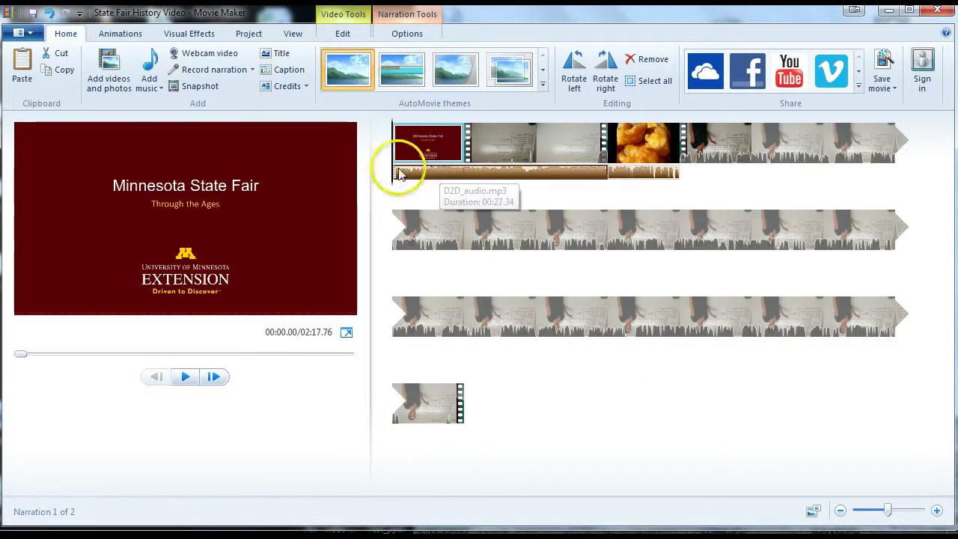
Play the opening, pause near 5 seconds, select the sound clip and place the playhead at the title slide's end.
click(186, 376)
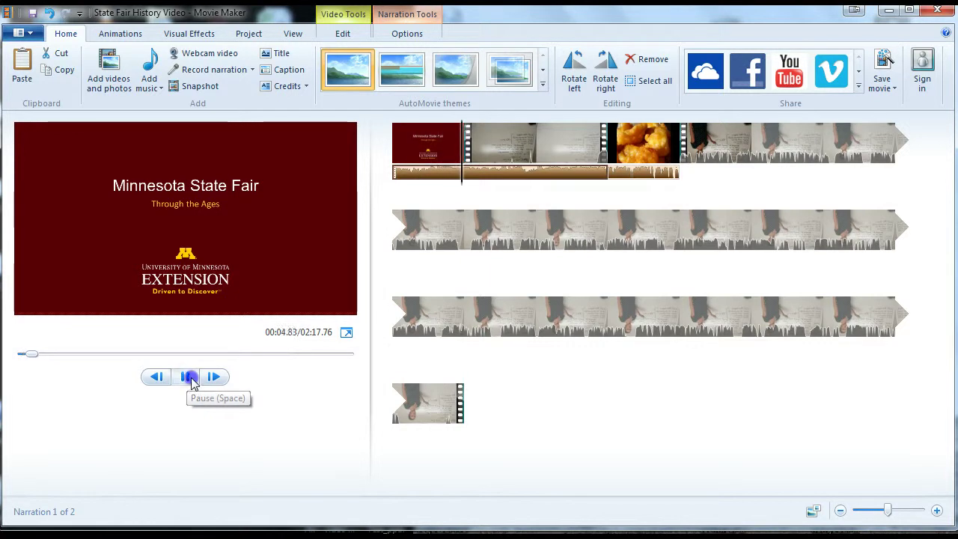
click(185, 376)
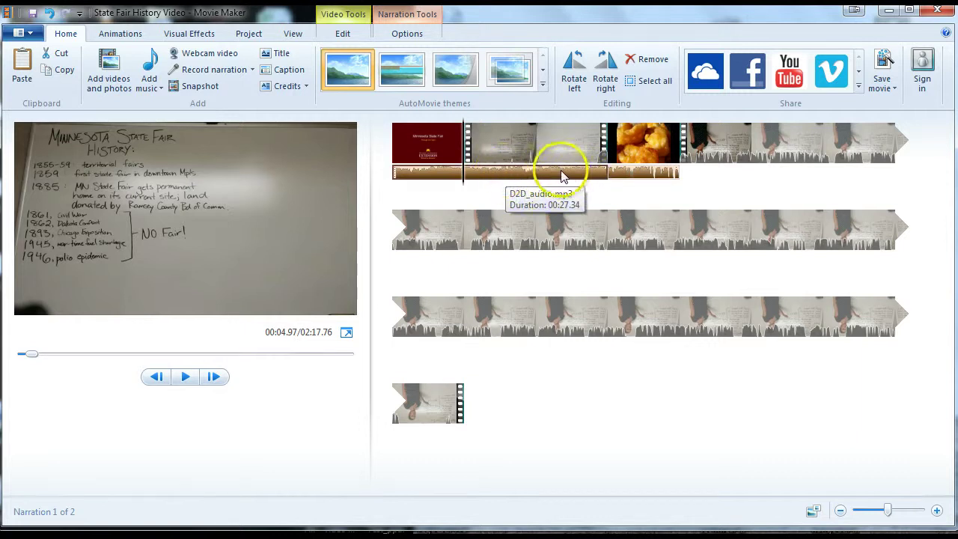
click(463, 182)
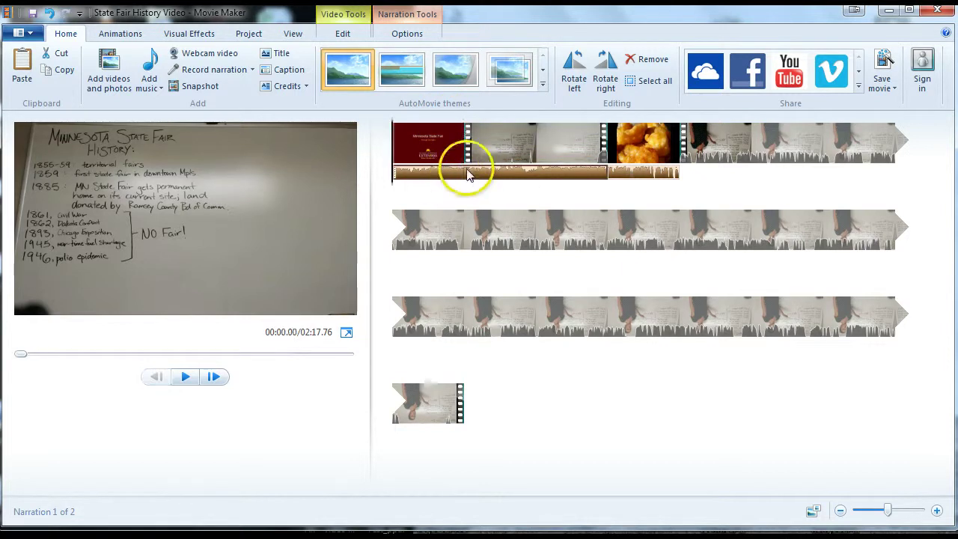
click(466, 160)
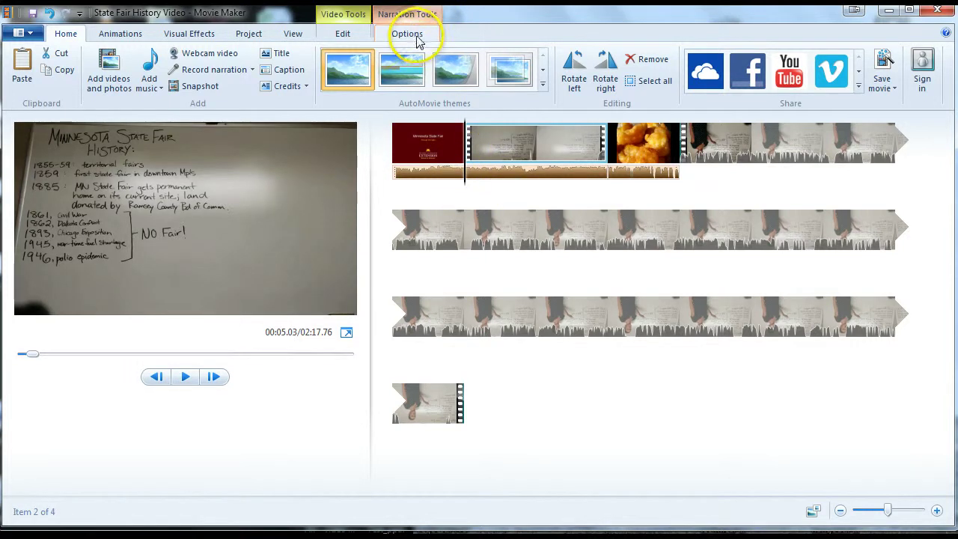
End the D2D_audio.mp3 narration at 5.00 s, then play the title slide to verify.
click(408, 34)
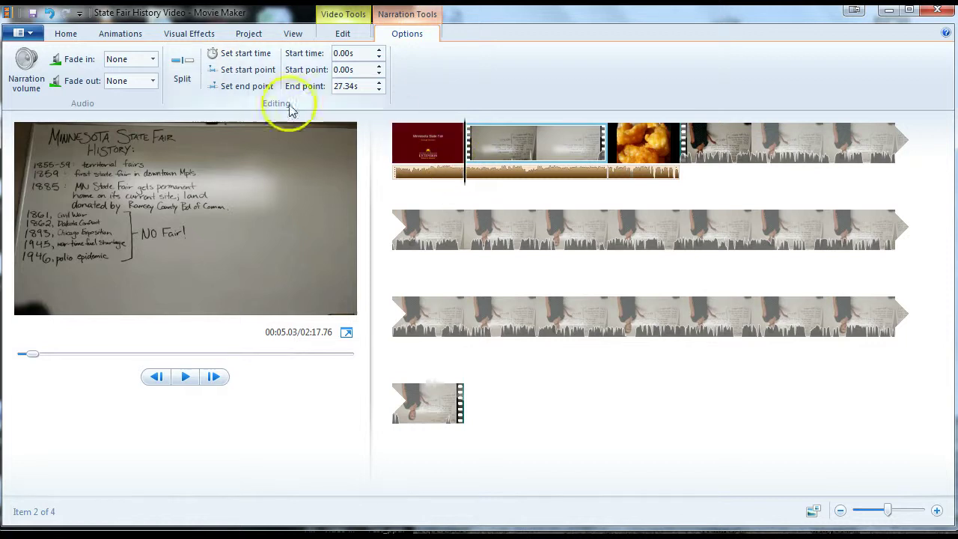
click(244, 87)
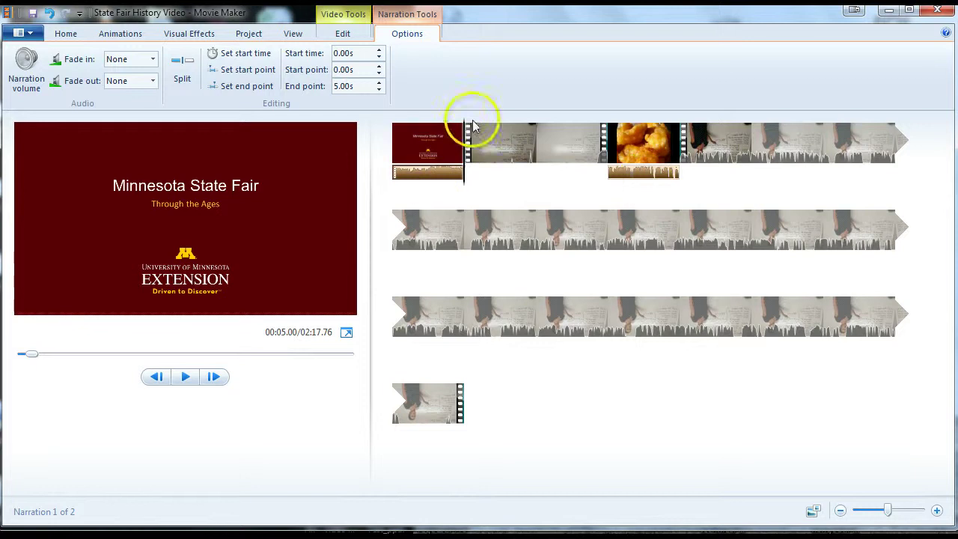
click(400, 146)
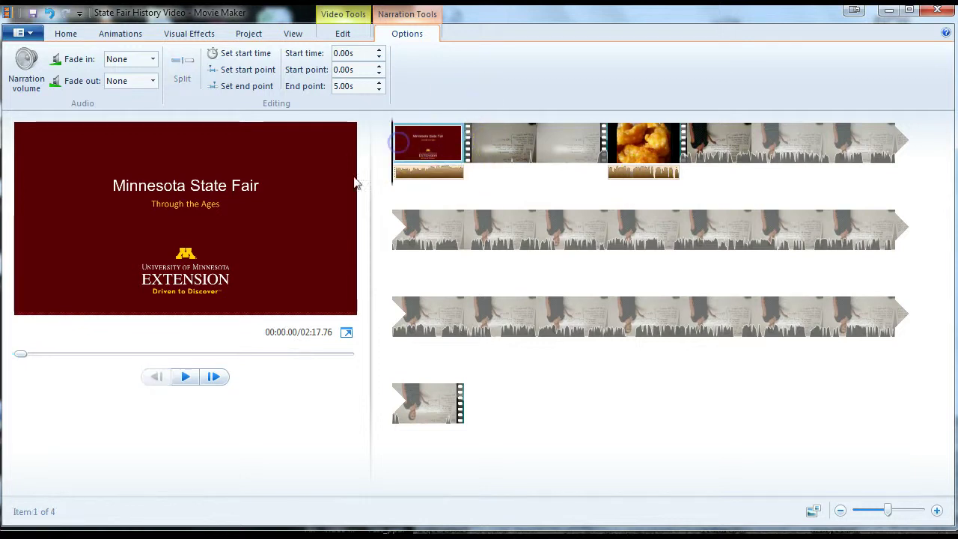
click(185, 376)
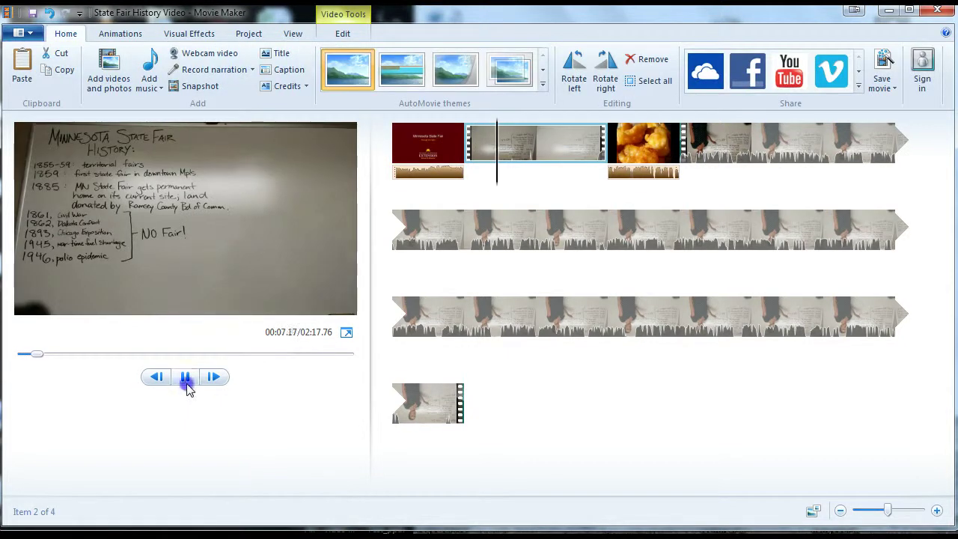
click(186, 382)
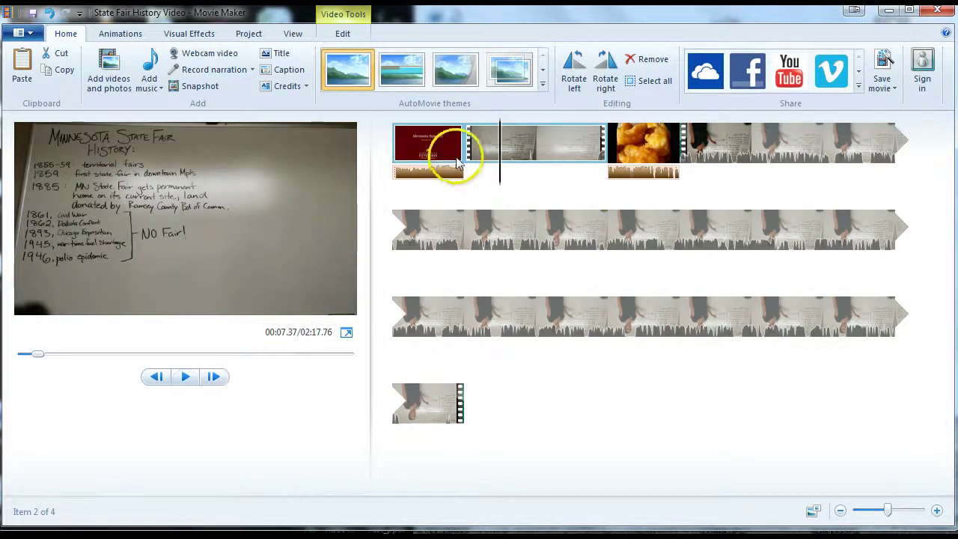